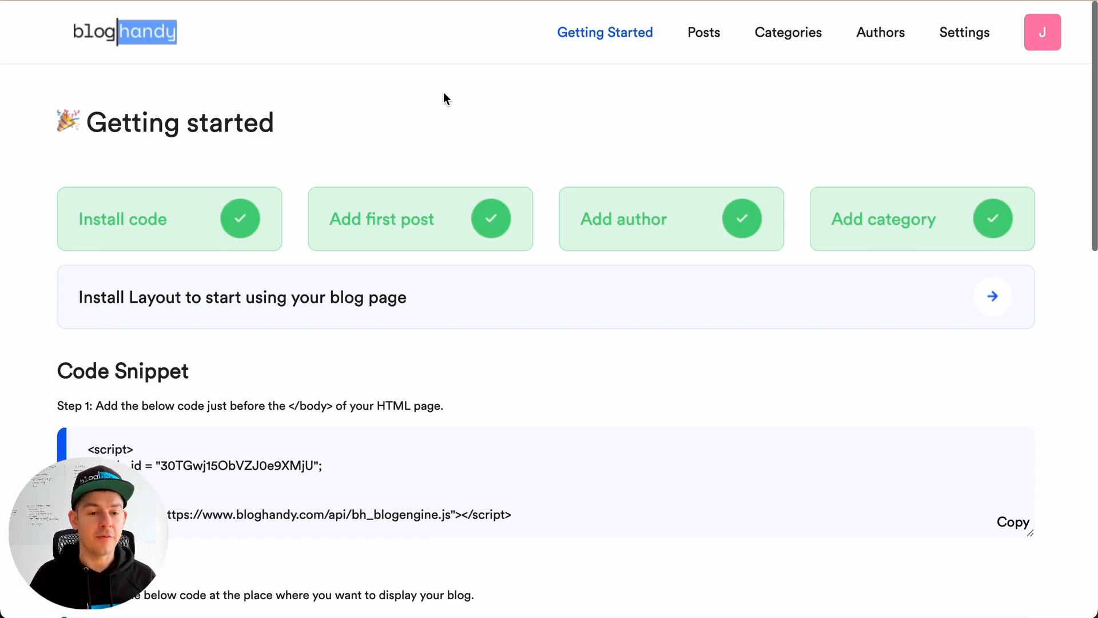
Switch to the BigCommerce store dashboard and turn off visibility of the storefront's built-in blog.
{"action": "left_click", "coordinate": [400, 1]}
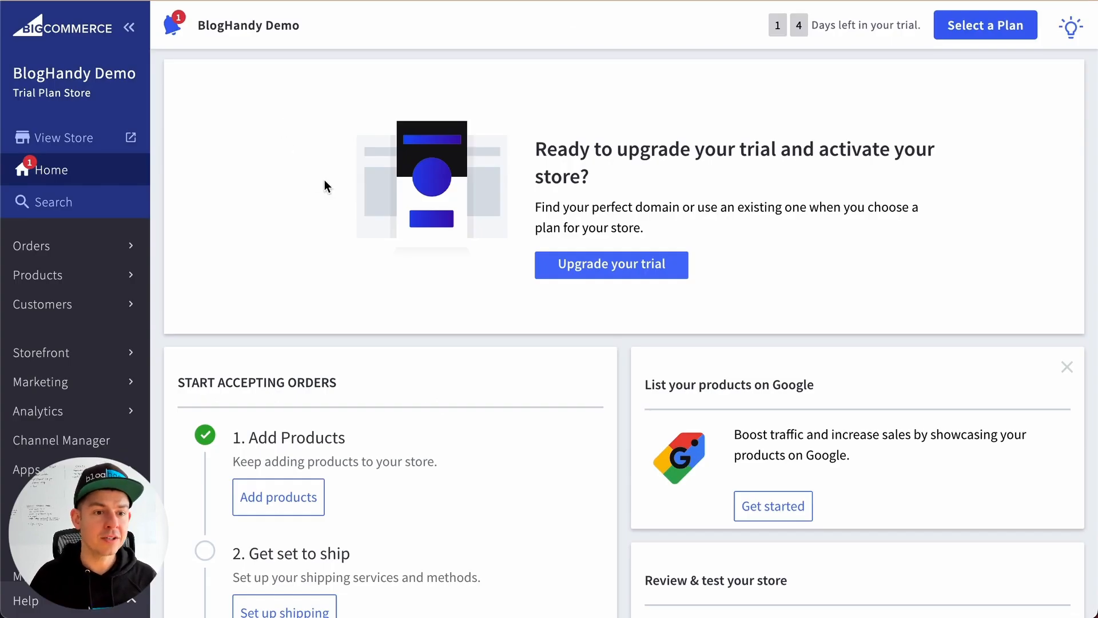
{"action": "left_click", "coordinate": [79, 358]}
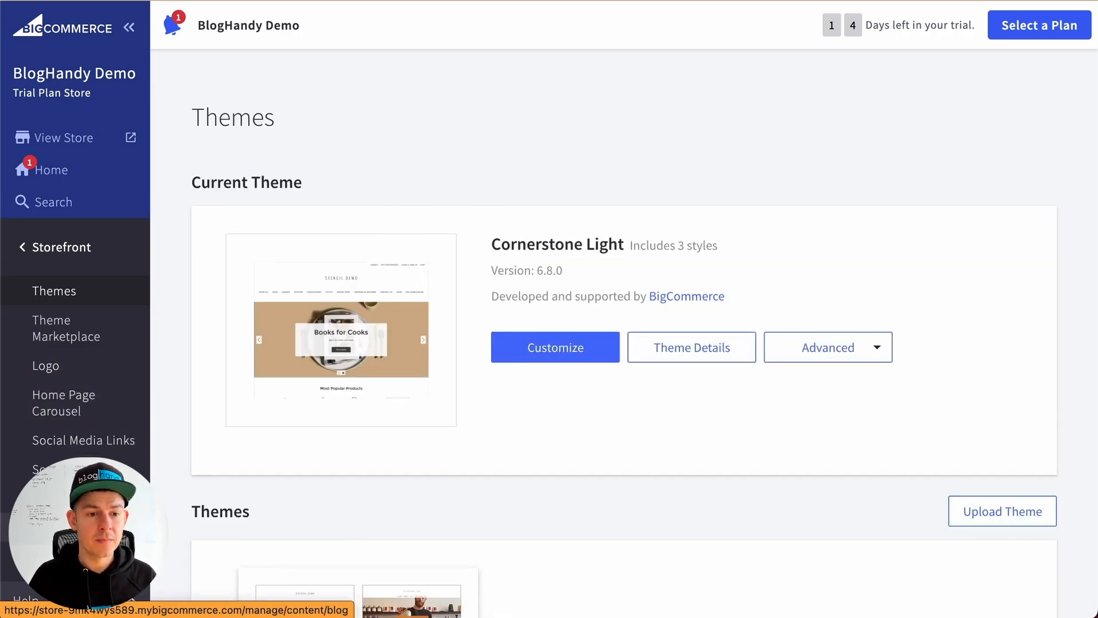
{"action": "left_click", "coordinate": [52, 528]}
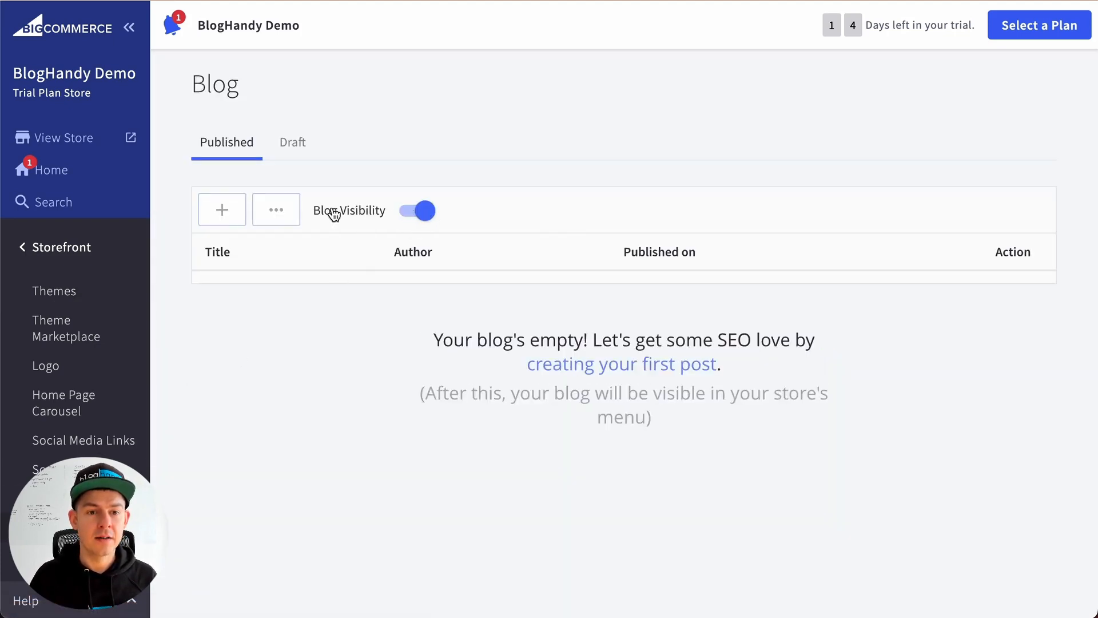
{"action": "left_click", "coordinate": [427, 213]}
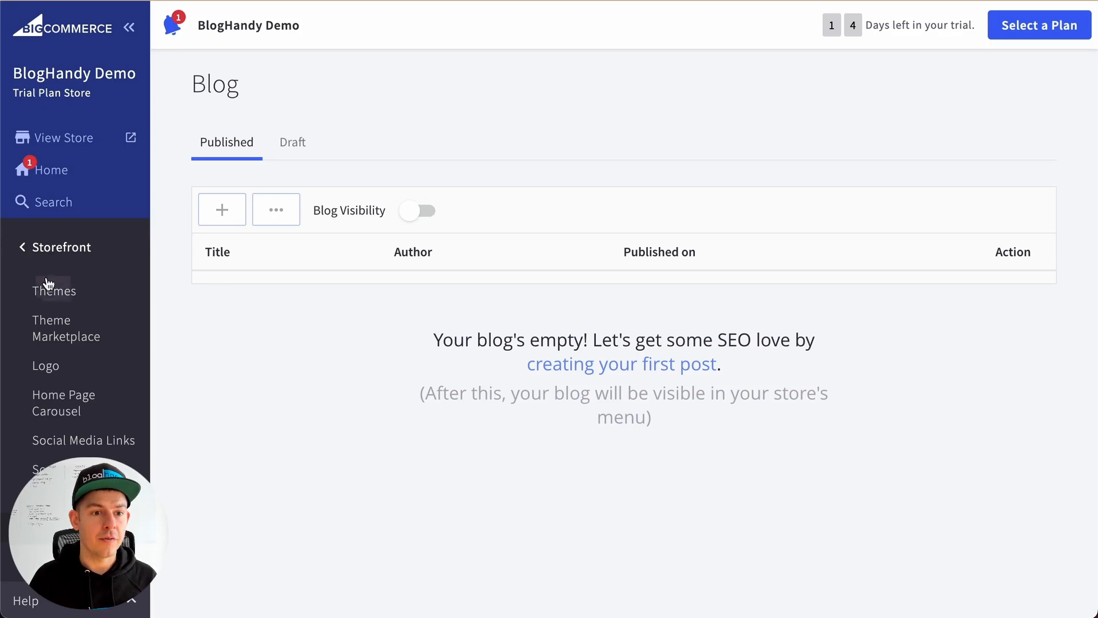
Open the current Cornerstone Light theme for customization in Page Builder.
{"action": "left_click", "coordinate": [87, 296]}
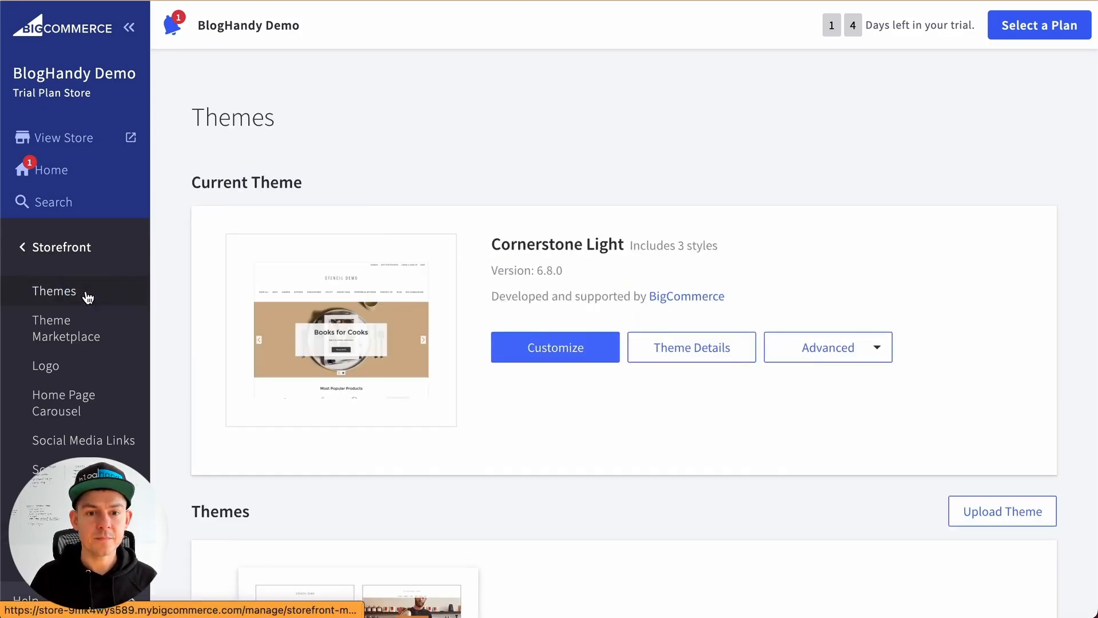
{"action": "left_click", "coordinate": [550, 358]}
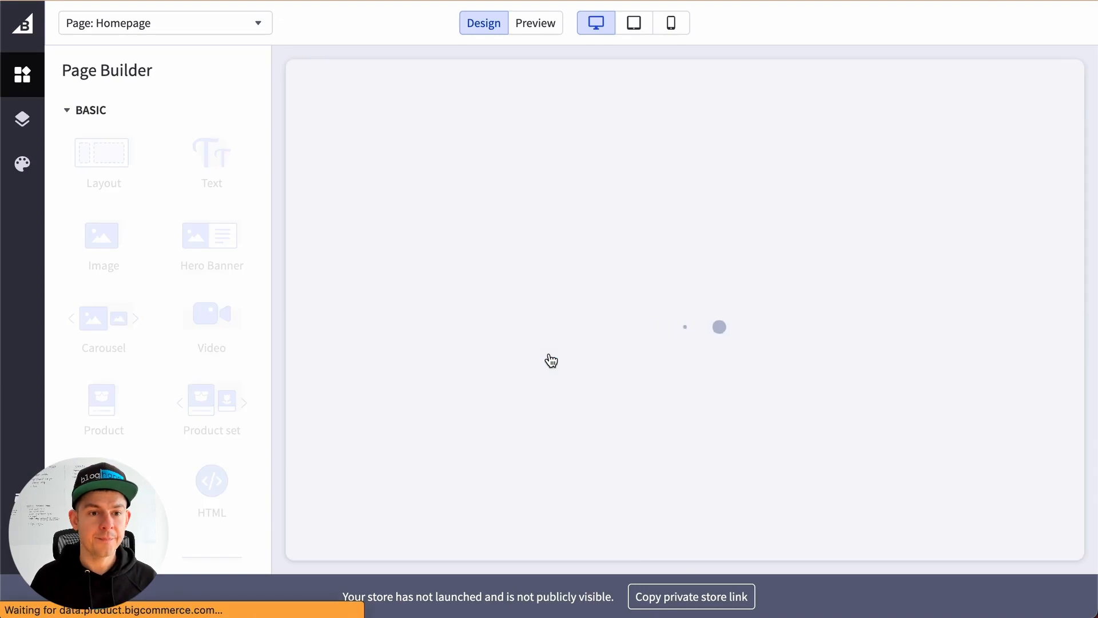
{"action": "scroll", "coordinate": [439, 174], "scroll_direction": "down", "scroll_amount": 6}
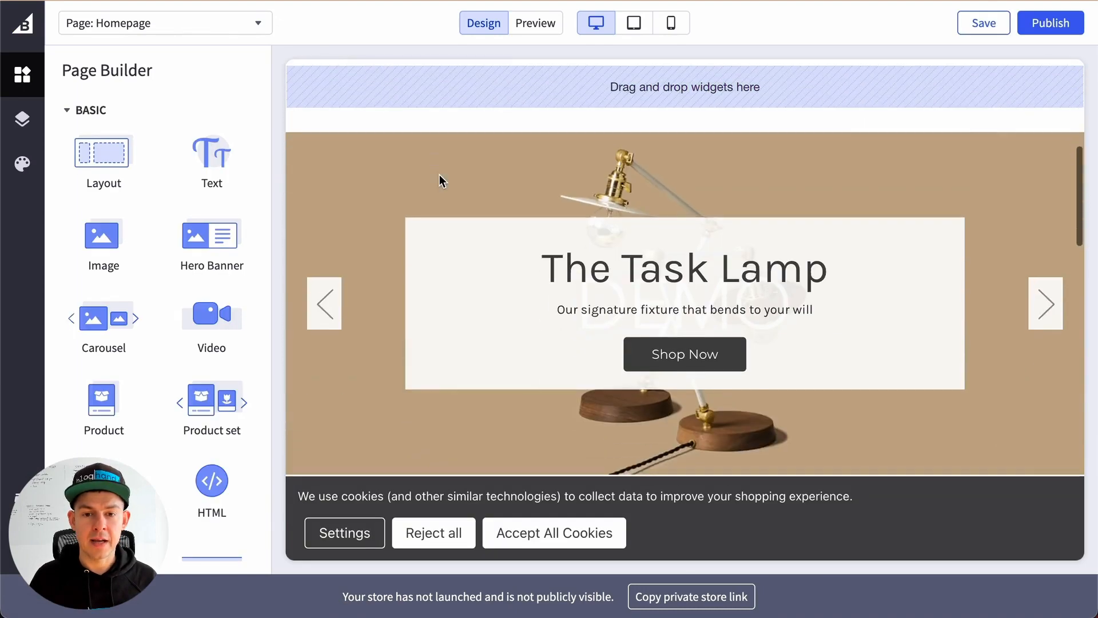
{"action": "scroll", "coordinate": [440, 174], "scroll_direction": "up", "scroll_amount": 7}
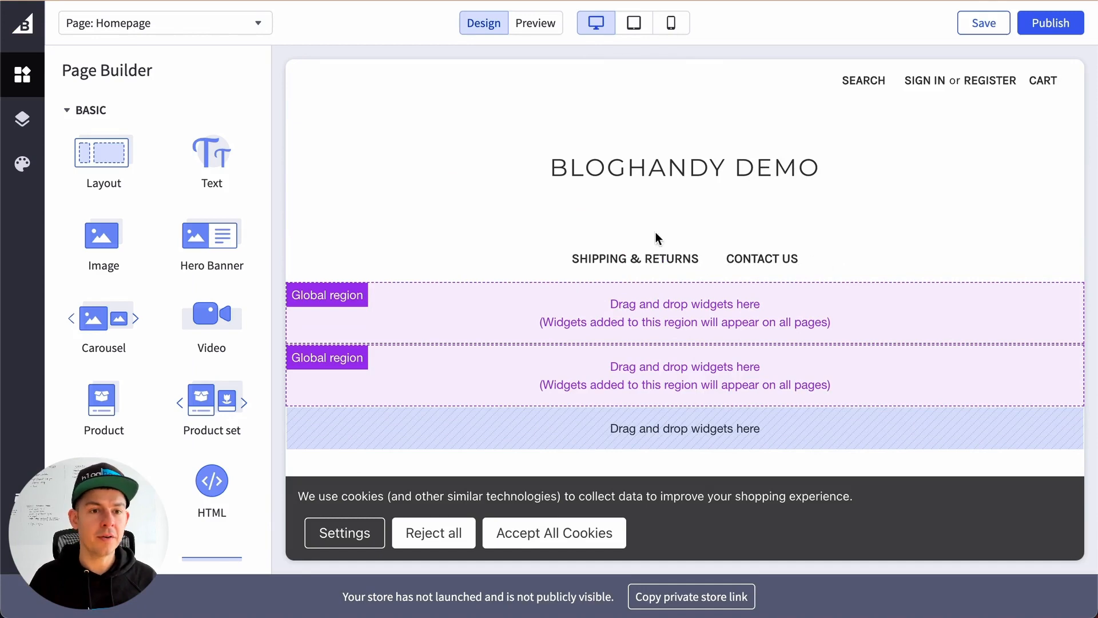
Create a page named My Blog with the URL my-blog, no parent page, and shown on the navigation menu.
{"action": "left_click", "coordinate": [243, 28]}
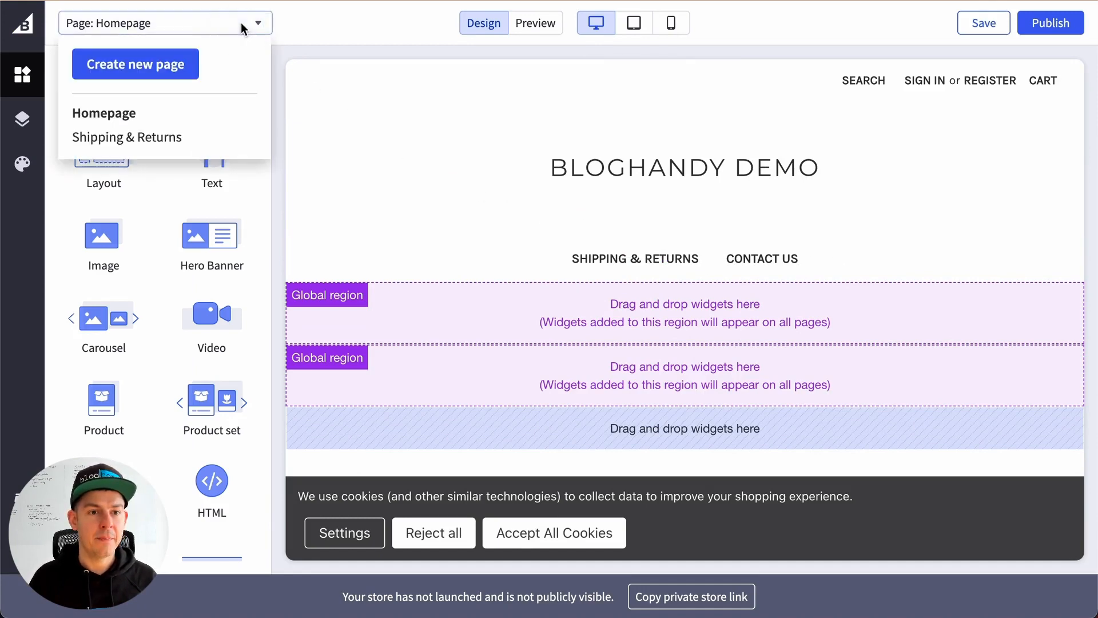
{"action": "left_click", "coordinate": [150, 76]}
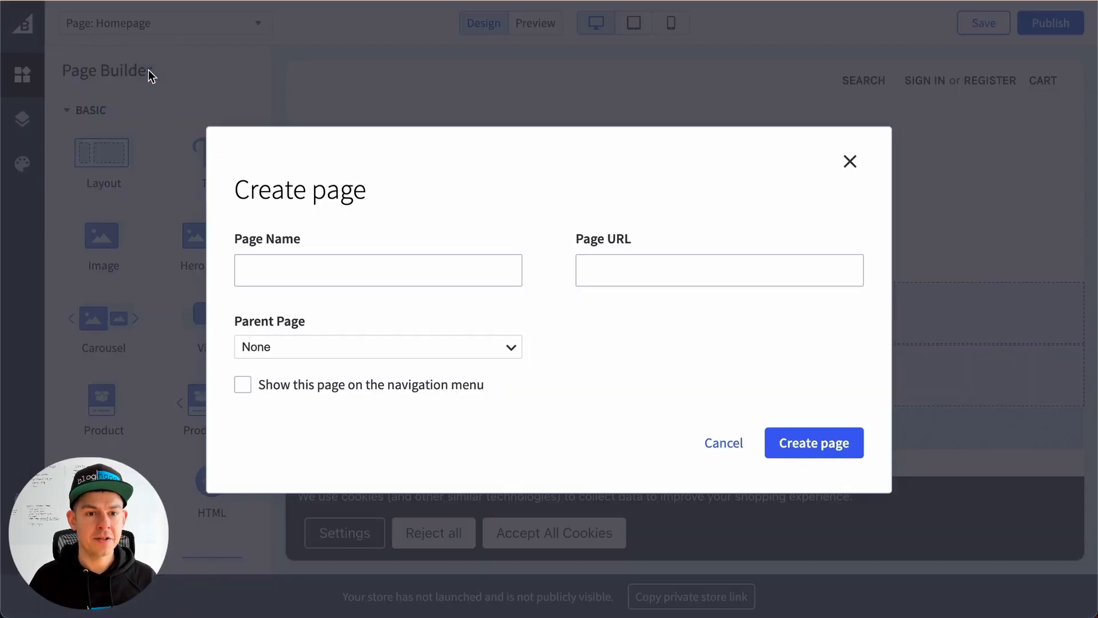
{"action": "type", "text": "My Blog"}
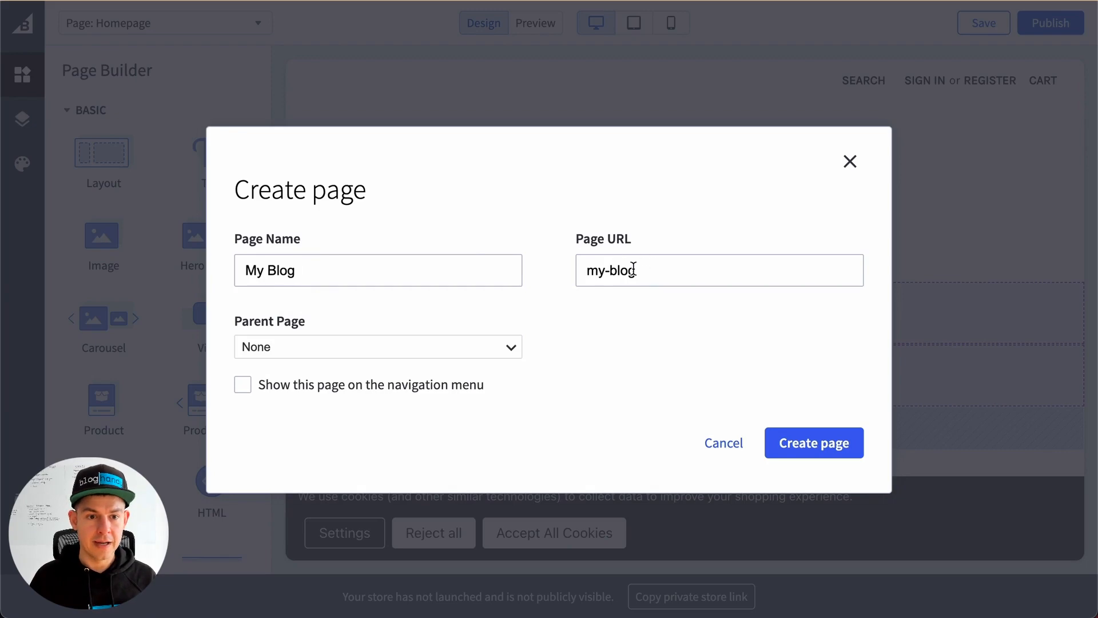
{"action": "left_click", "coordinate": [289, 386]}
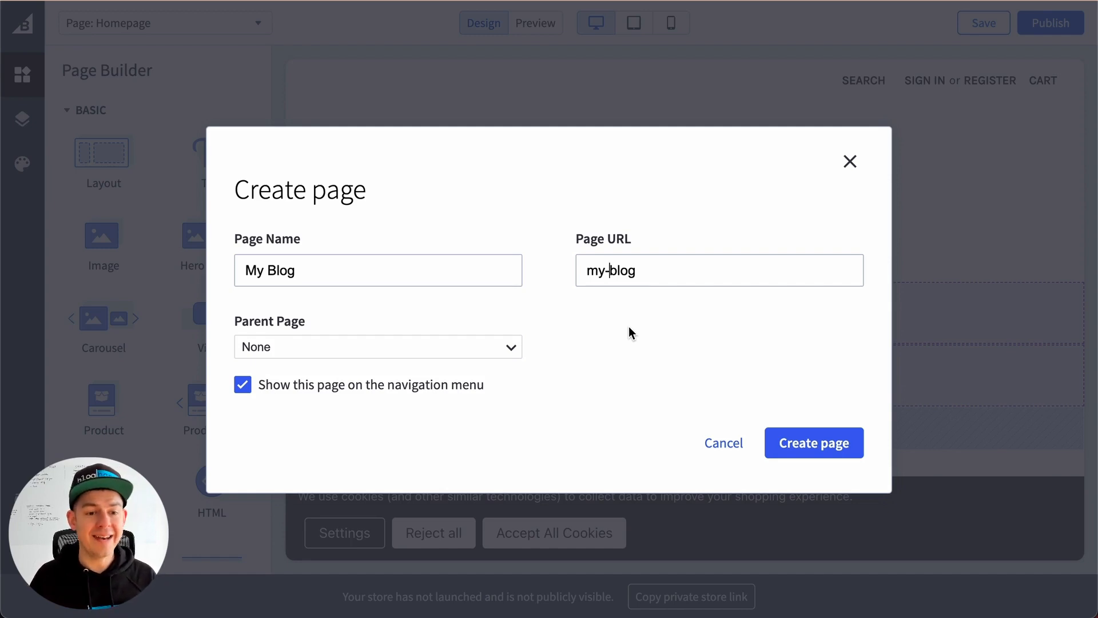
{"action": "left_click", "coordinate": [817, 445]}
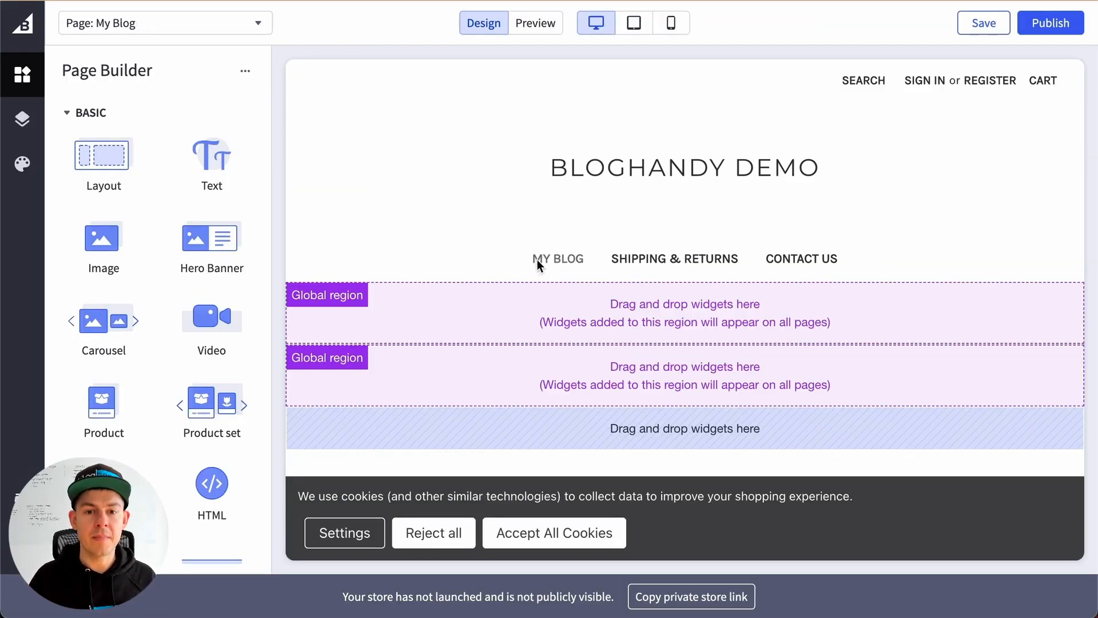
Add an HTML widget to the content area below the My Blog page heading.
{"action": "scroll", "coordinate": [500, 380], "scroll_direction": "down", "scroll_amount": 3}
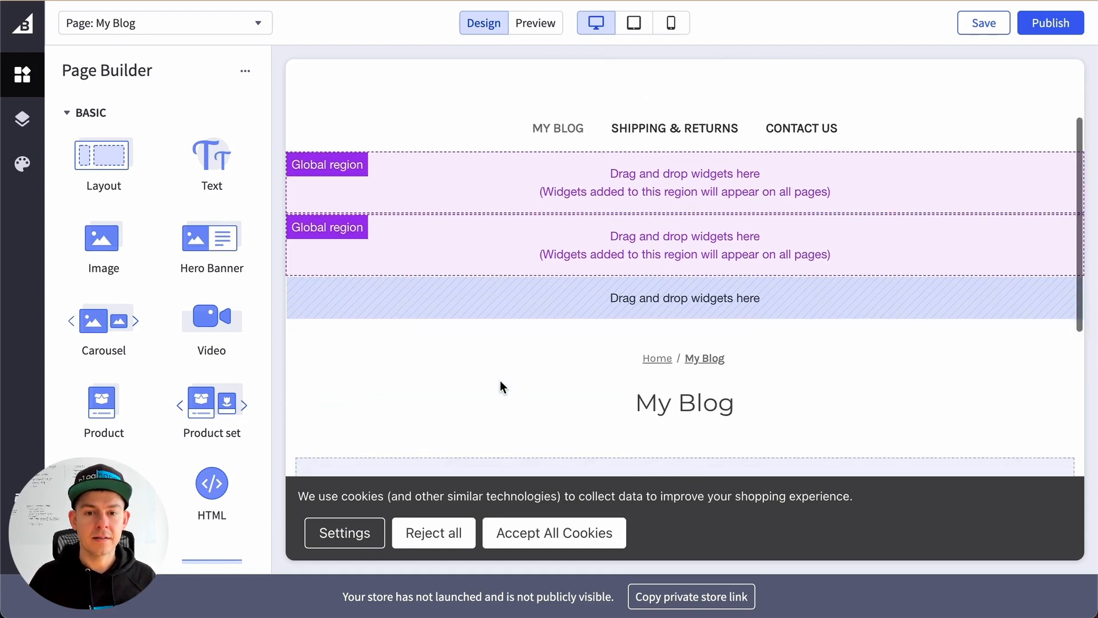
{"action": "scroll", "coordinate": [499, 380], "scroll_direction": "down", "scroll_amount": 4}
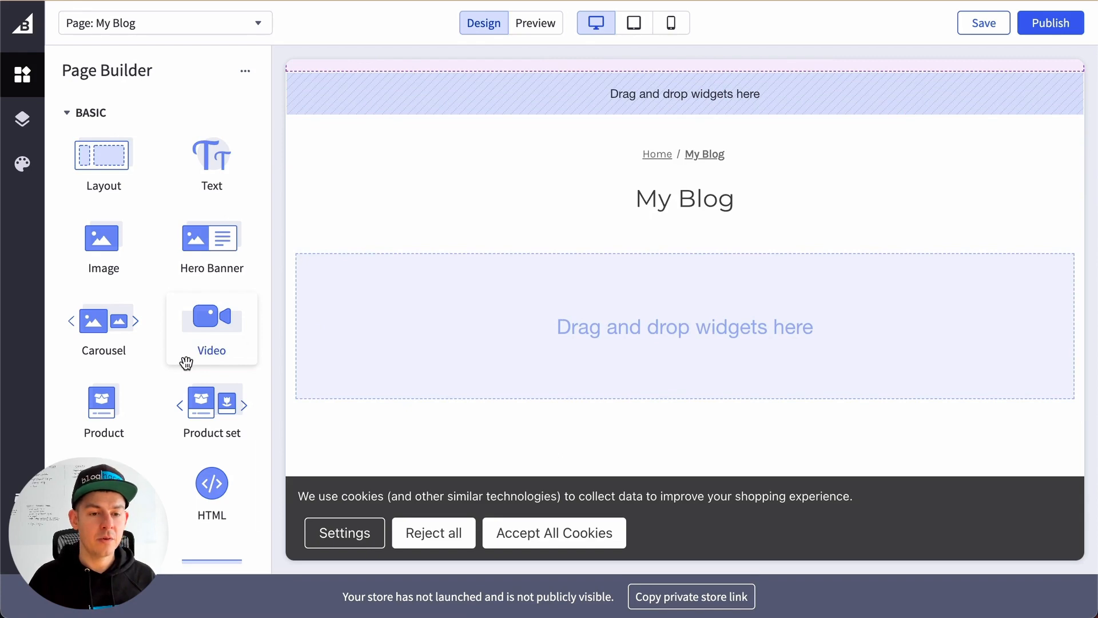
{"action": "scroll", "coordinate": [188, 372], "scroll_direction": "down", "scroll_amount": 1}
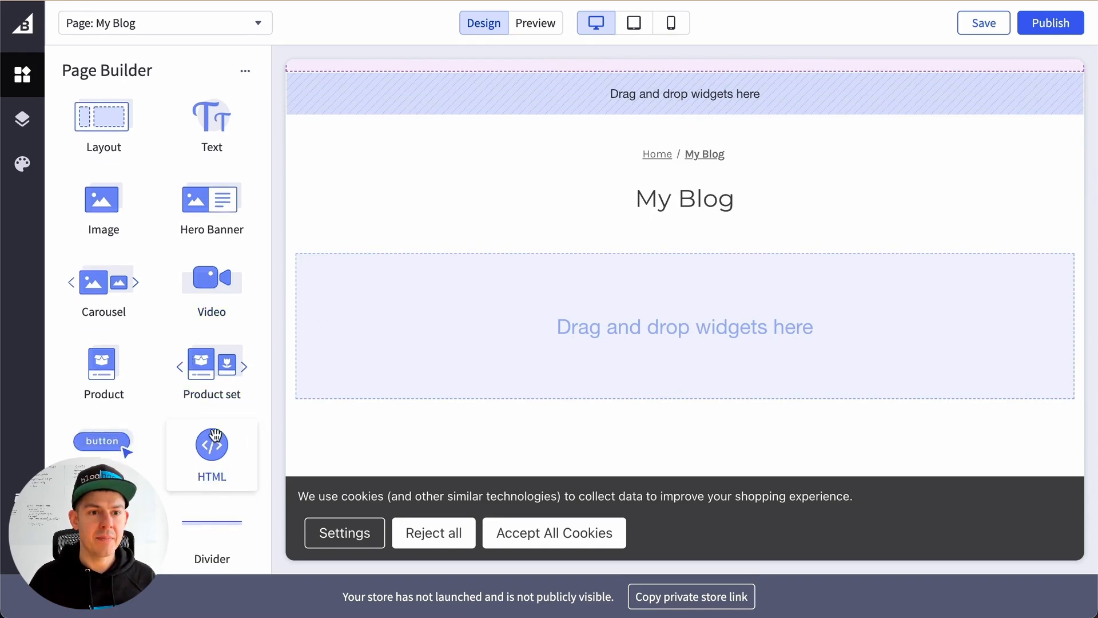
{"action": "left_click_drag", "start_coordinate": [222, 441], "coordinate": [626, 301]}
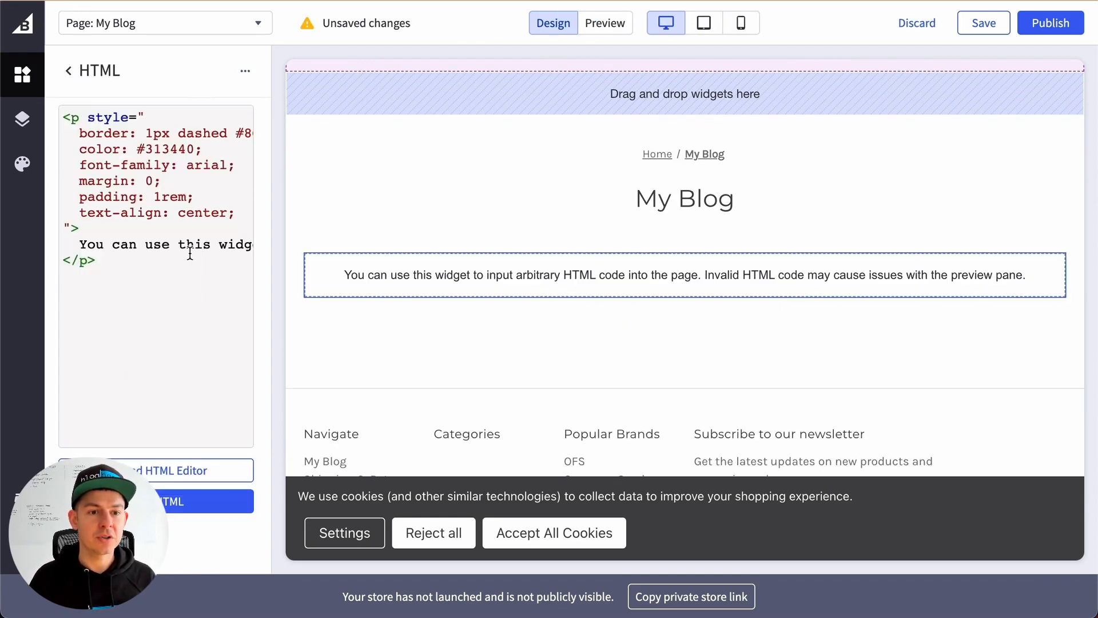
Copy the Step 1 script snippet from BlogHandy and replace the HTML widget's placeholder code with it, leaving a blank line after it.
{"action": "left_click", "coordinate": [169, 269]}
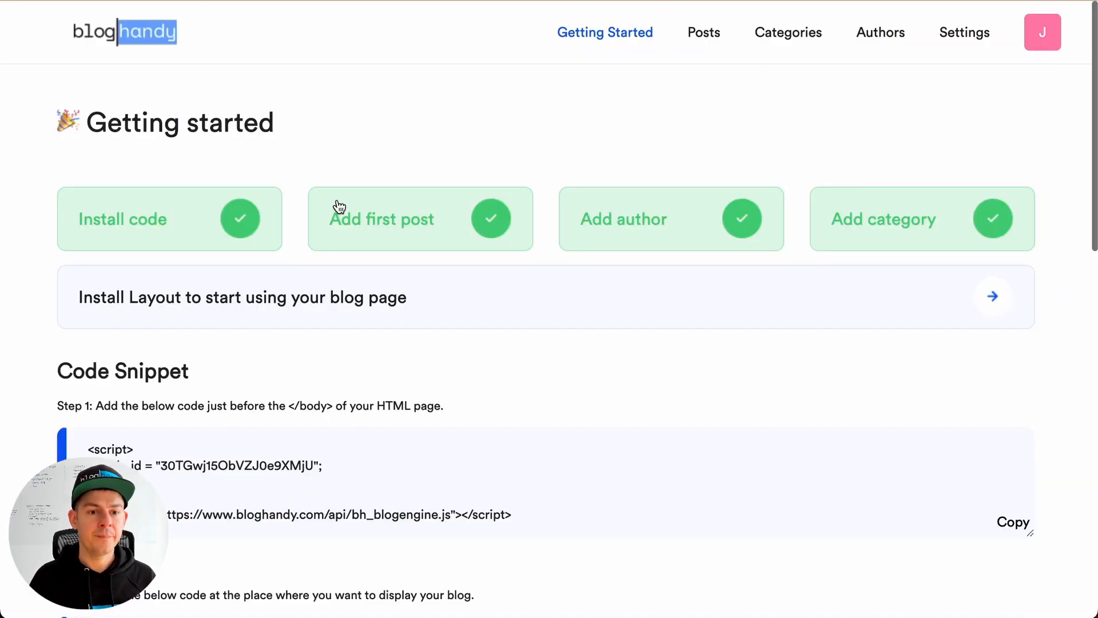
{"action": "scroll", "coordinate": [340, 205], "scroll_direction": "down", "scroll_amount": 4}
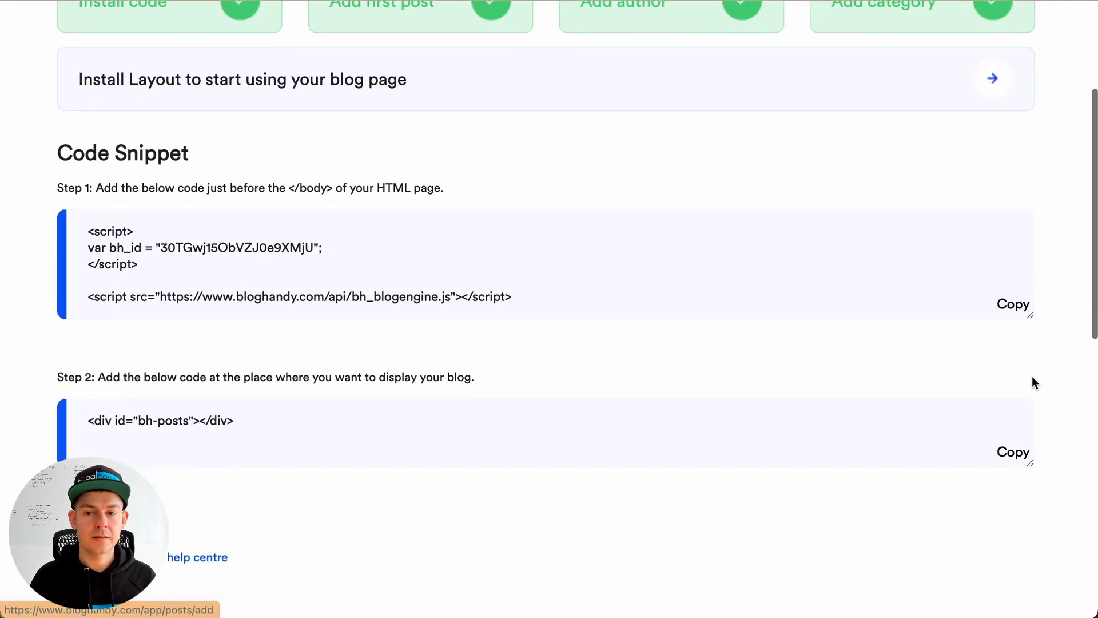
{"action": "left_click", "coordinate": [1007, 305]}
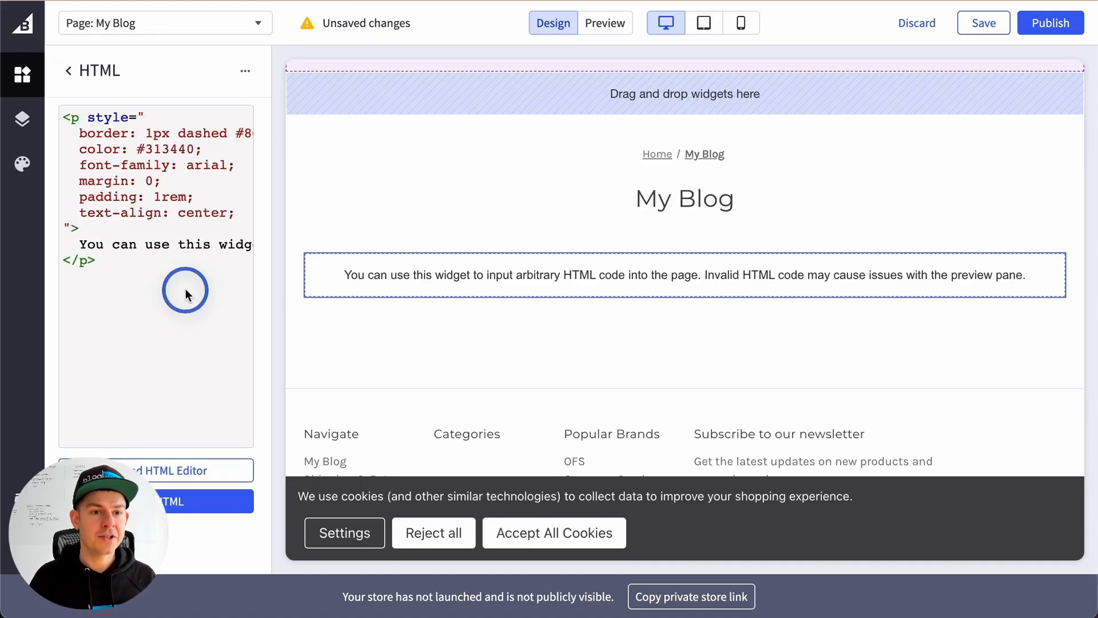
{"action": "left_click_drag", "start_coordinate": [185, 288], "coordinate": [53, 110]}
{"action": "key", "text": "BackSpace"}
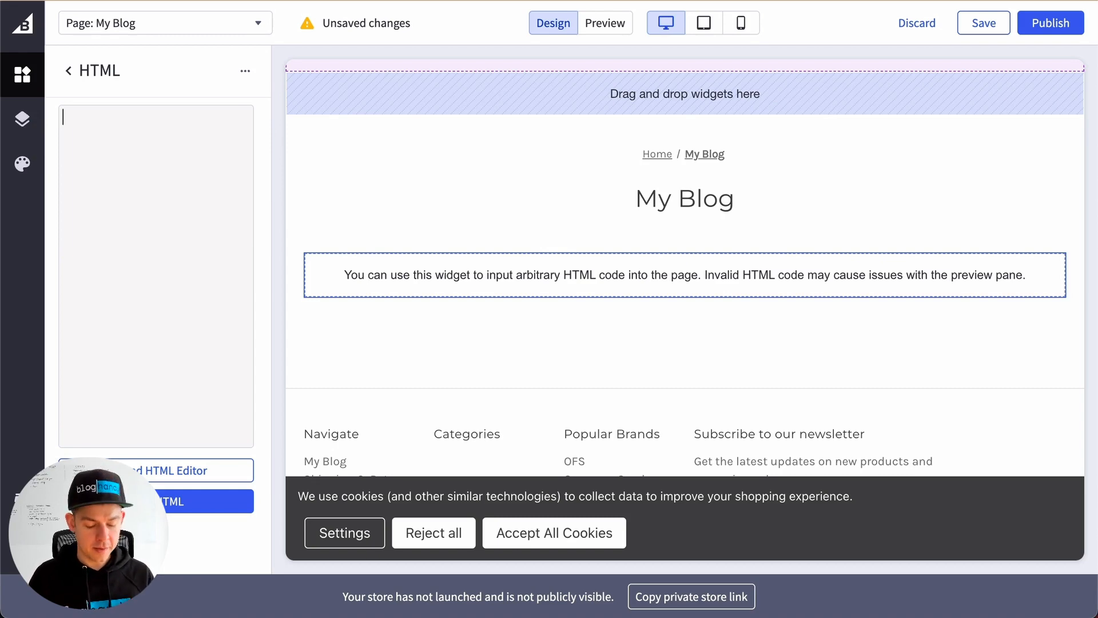
{"action": "key", "text": "ctrl+v"}
{"action": "key", "text": "Return"}
{"action": "key", "text": "Return"}
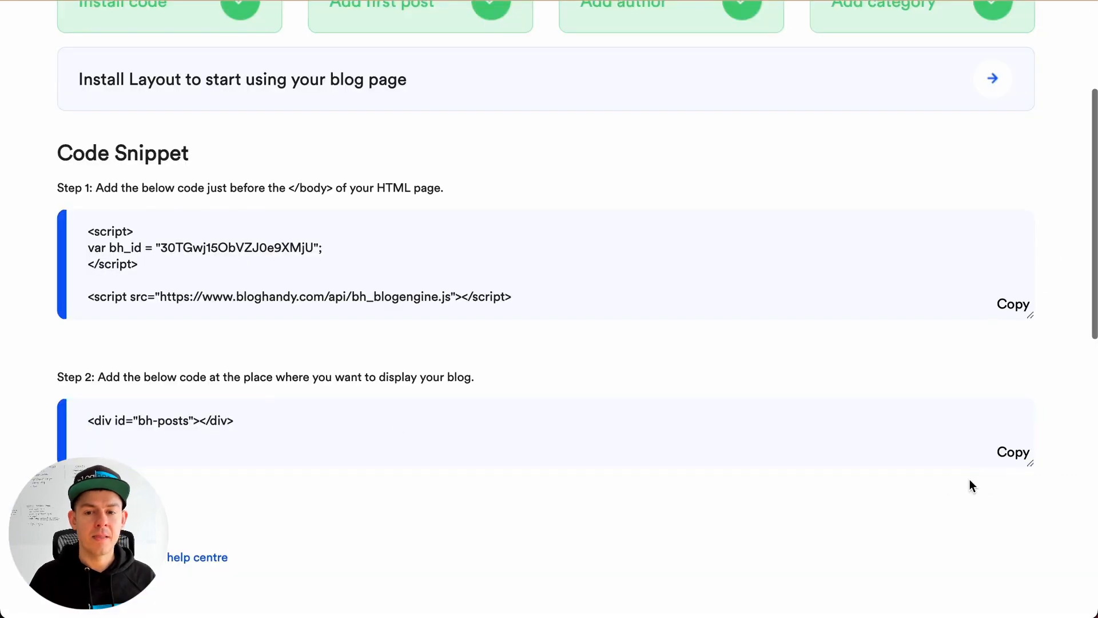
Copy BlogHandy's Step 2 bh-posts div snippet, paste it below the scripts in the HTML widget and save the HTML.
{"action": "left_click", "coordinate": [1014, 453]}
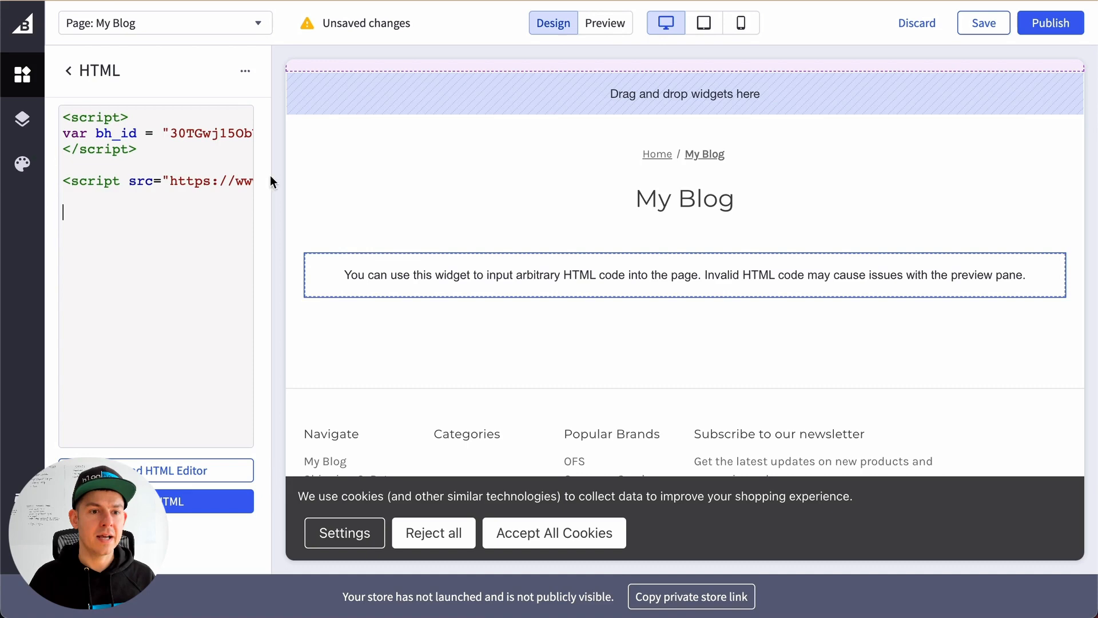
{"action": "key", "text": "ctrl+v"}
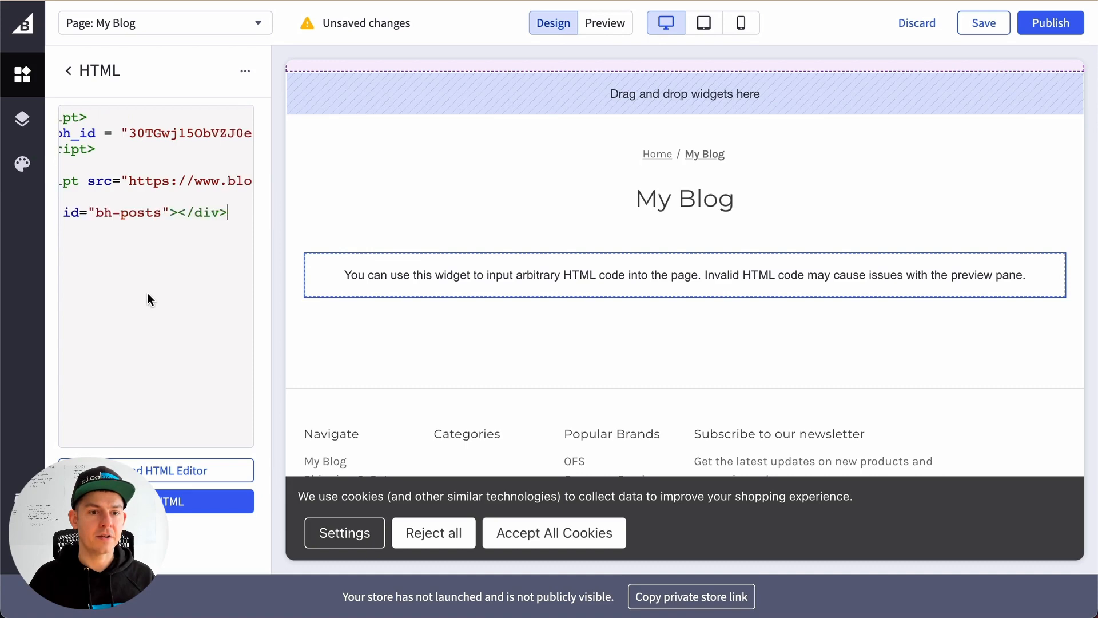
{"action": "left_click", "coordinate": [180, 509]}
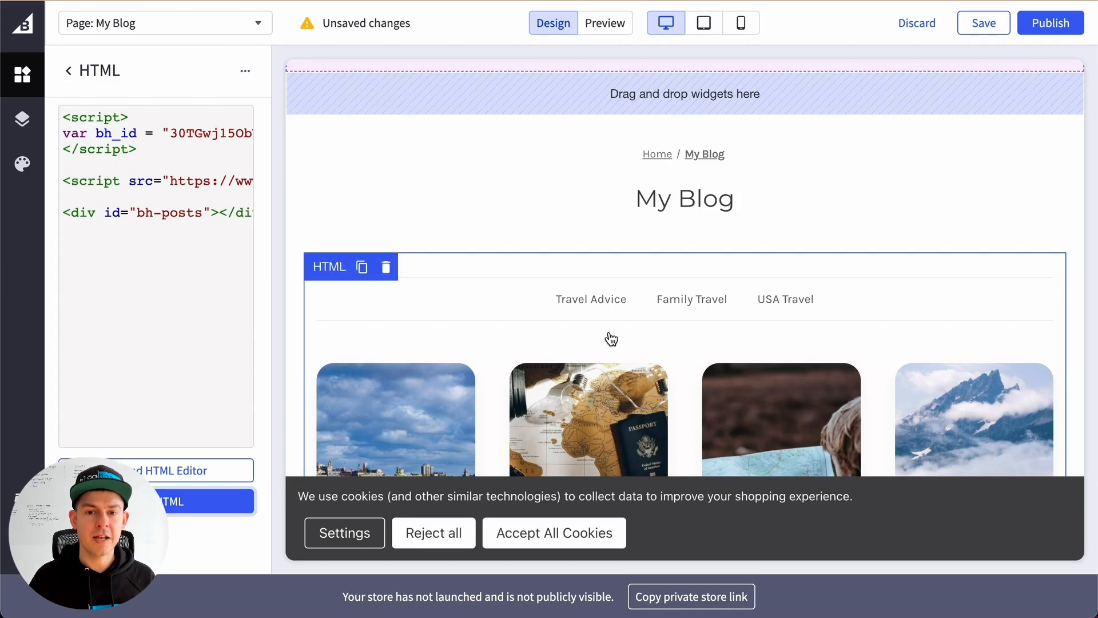
Check the embedded blog posts in the My Blog page preview, and publish the page.
{"action": "scroll", "coordinate": [709, 223], "scroll_direction": "down", "scroll_amount": 2}
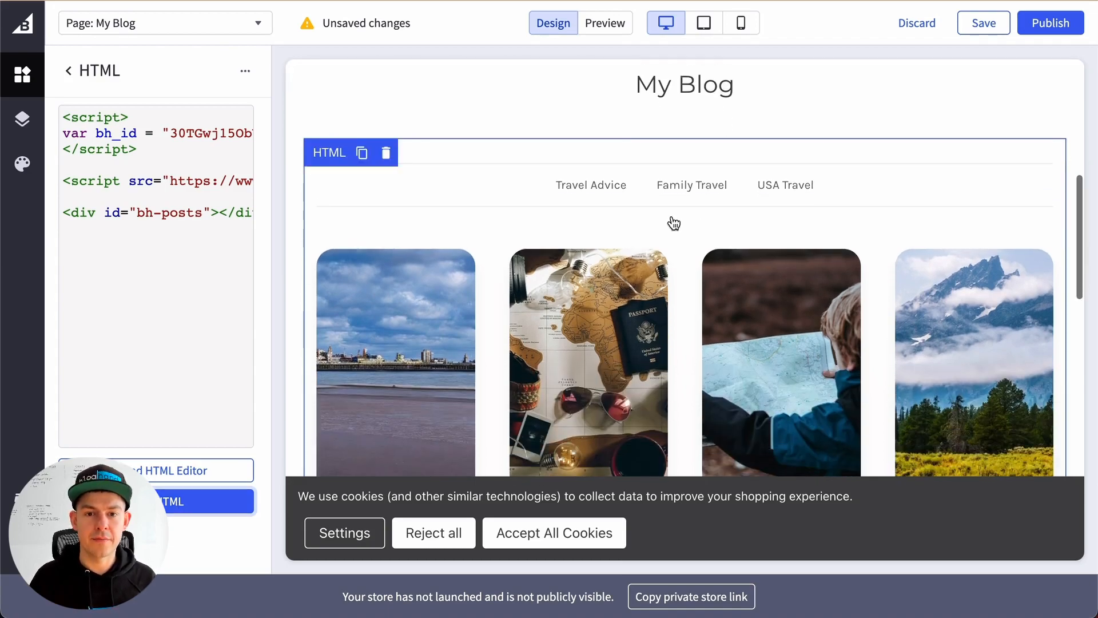
{"action": "scroll", "coordinate": [880, 211], "scroll_direction": "down", "scroll_amount": 5}
{"action": "scroll", "coordinate": [880, 211], "scroll_direction": "down", "scroll_amount": 10}
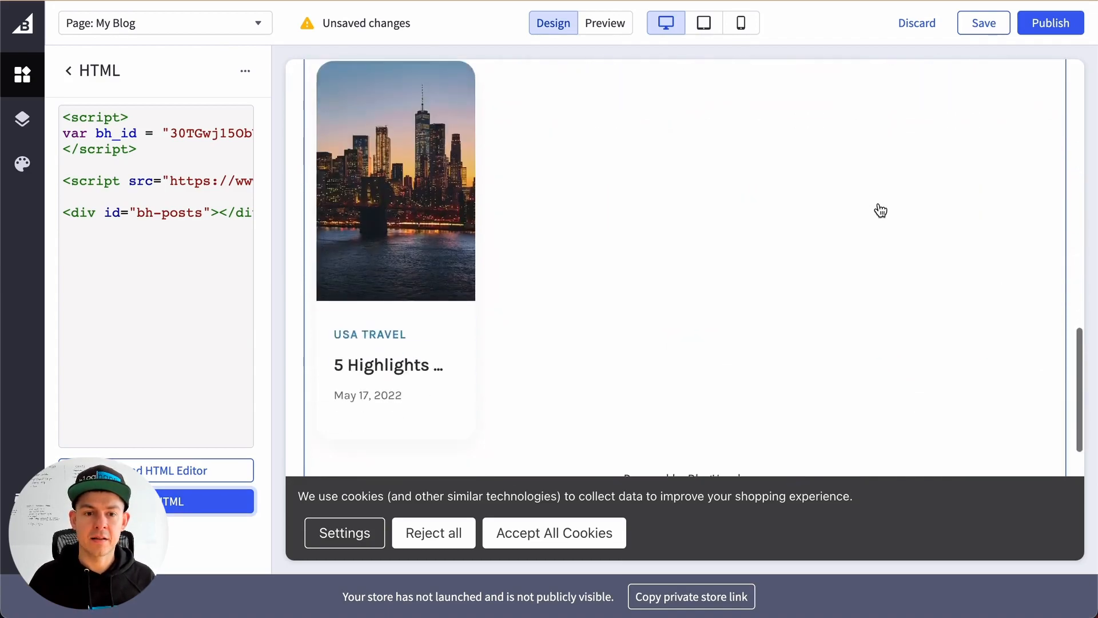
{"action": "scroll", "coordinate": [881, 211], "scroll_direction": "up", "scroll_amount": 1}
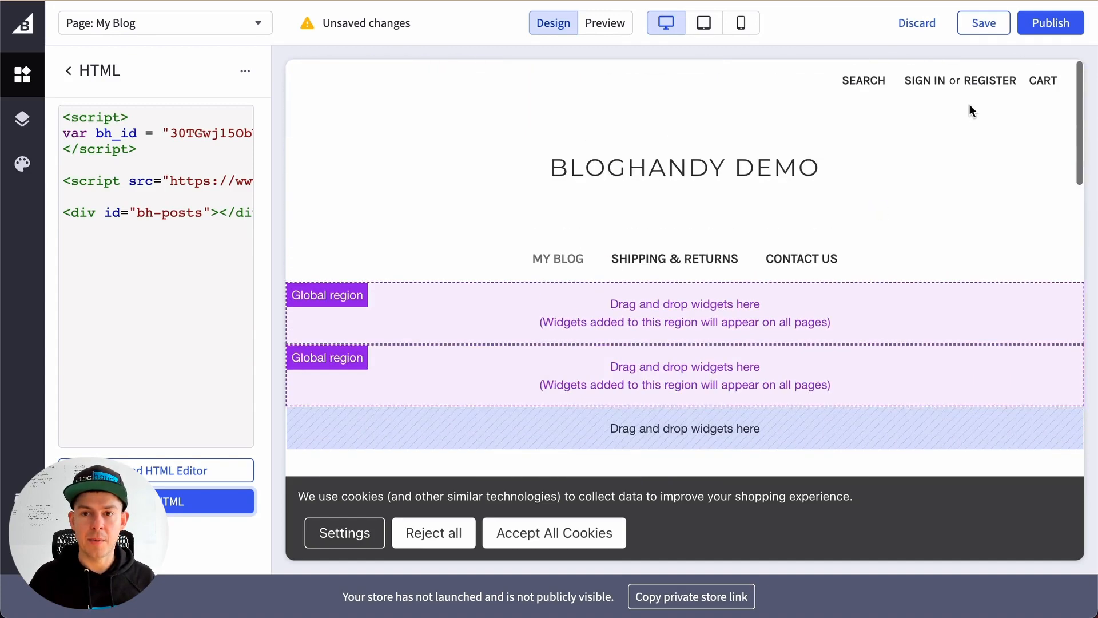
{"action": "left_click", "coordinate": [1066, 25]}
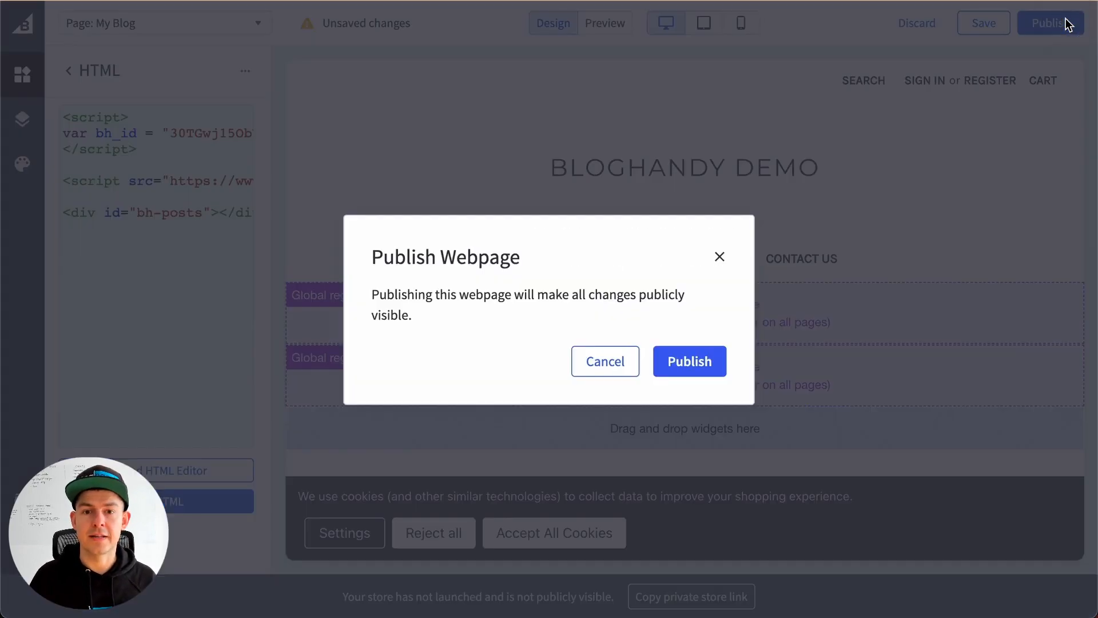
{"action": "left_click", "coordinate": [690, 362]}
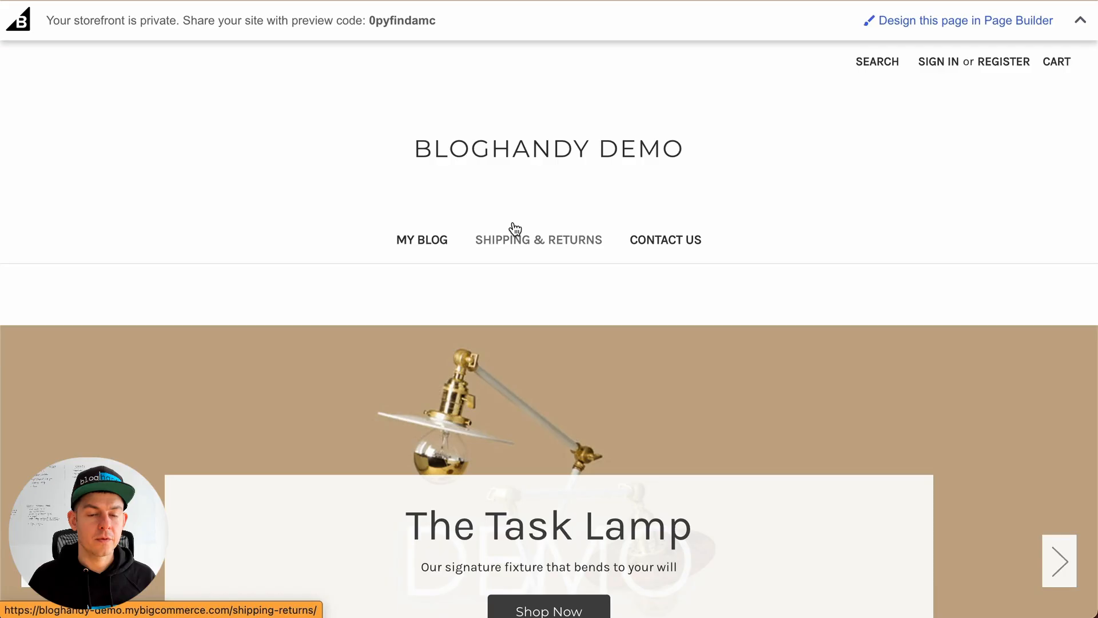
View the storefront and open its My Blog page to examine the category links and post grid.
{"action": "scroll", "coordinate": [512, 228], "scroll_direction": "down", "scroll_amount": 10}
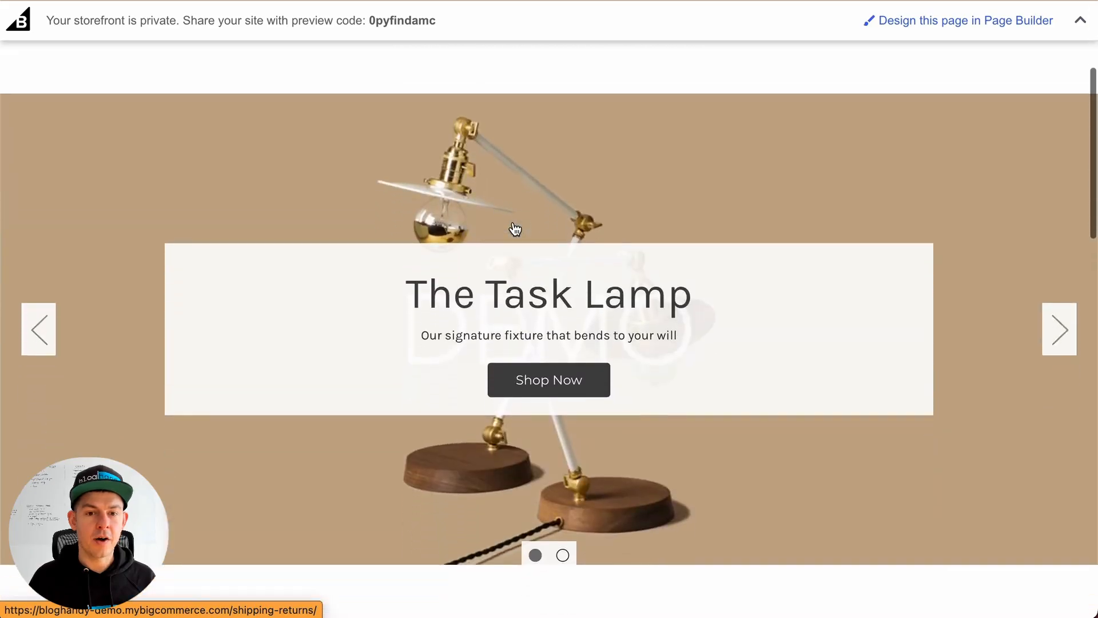
{"action": "scroll", "coordinate": [514, 227], "scroll_direction": "up", "scroll_amount": 10}
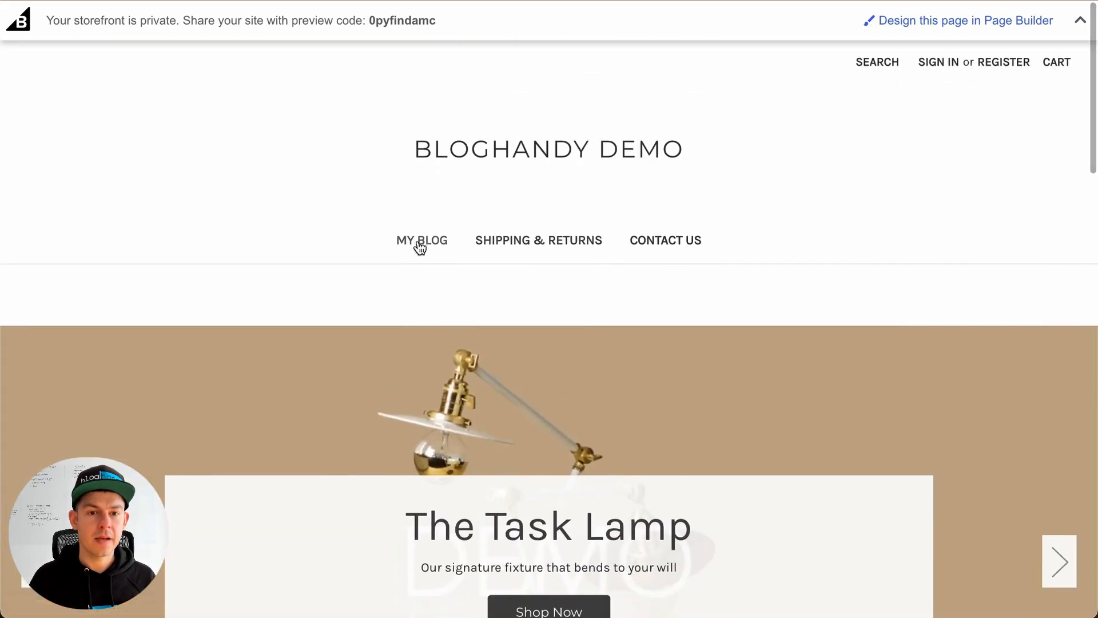
{"action": "left_click", "coordinate": [433, 248]}
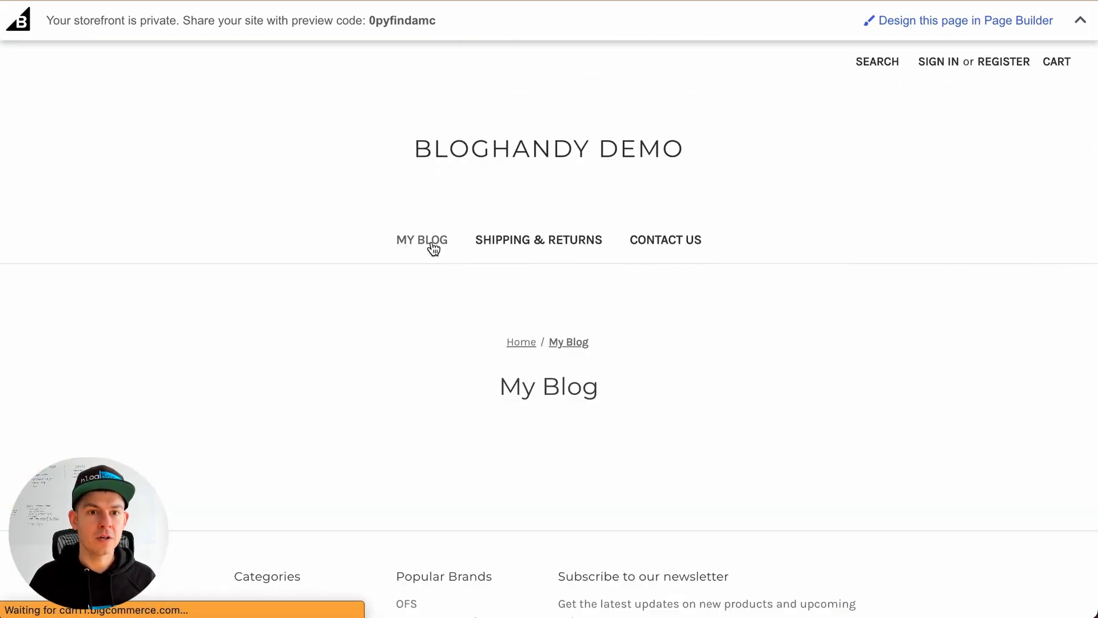
{"action": "scroll", "coordinate": [433, 247], "scroll_direction": "down", "scroll_amount": 3}
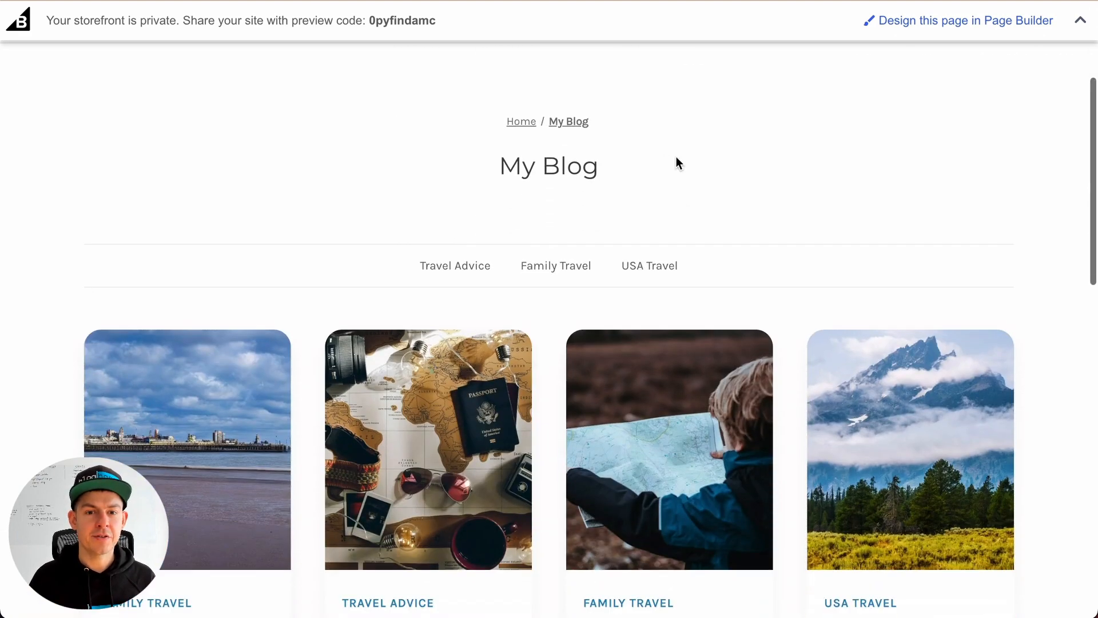
{"action": "scroll", "coordinate": [676, 156], "scroll_direction": "down", "scroll_amount": 4}
{"action": "scroll", "coordinate": [652, 153], "scroll_direction": "up", "scroll_amount": 3}
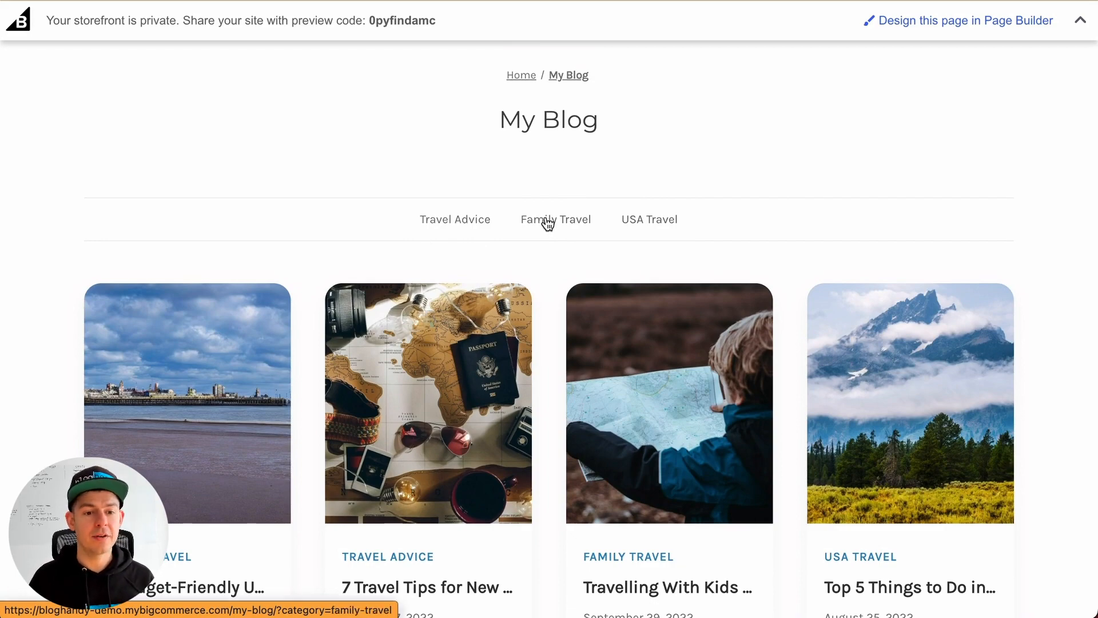
Look over the My Blog post grid and open the "7 Travel Tips for New Travelers" post to examine its header and post details.
{"action": "scroll", "coordinate": [548, 223], "scroll_direction": "down", "scroll_amount": 3}
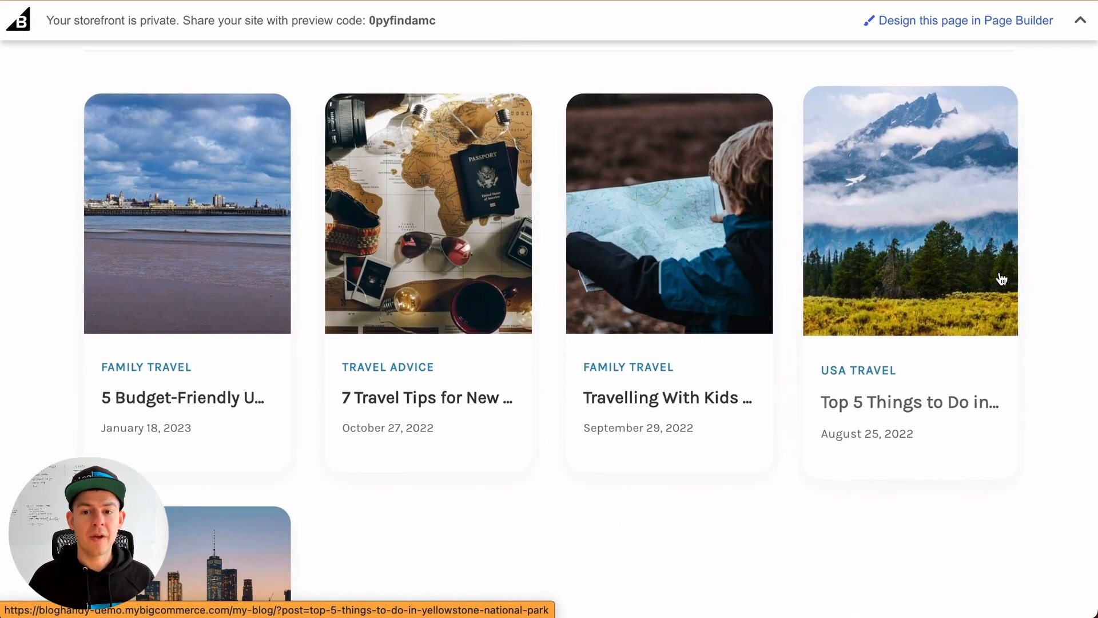
{"action": "scroll", "coordinate": [539, 291], "scroll_direction": "down", "scroll_amount": 2}
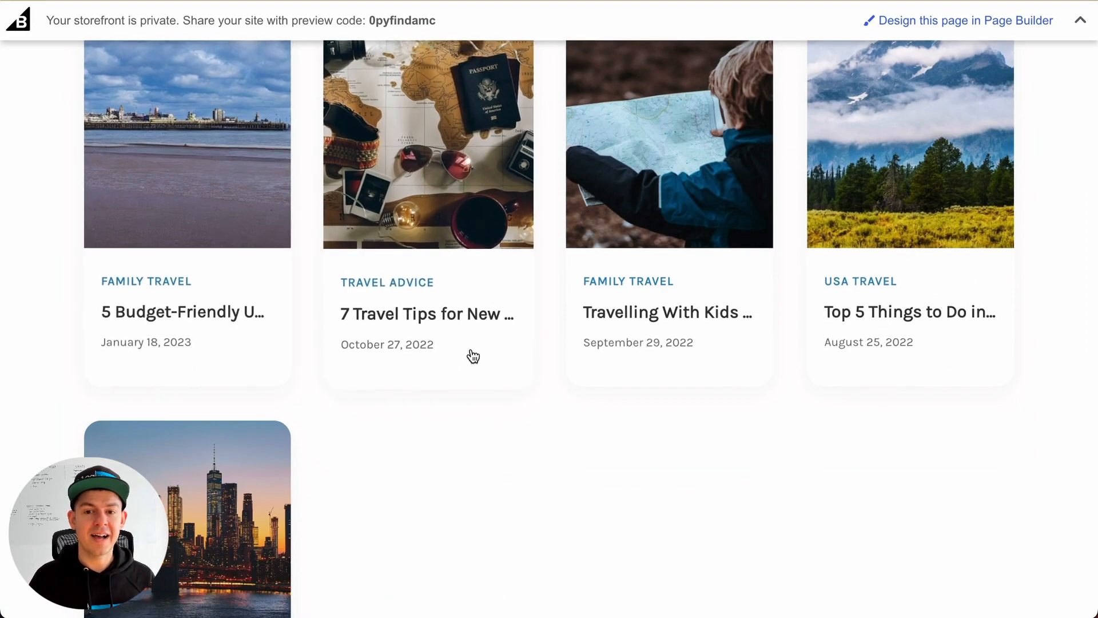
{"action": "scroll", "coordinate": [473, 355], "scroll_direction": "down", "scroll_amount": 2}
{"action": "scroll", "coordinate": [221, 404], "scroll_direction": "up", "scroll_amount": 3}
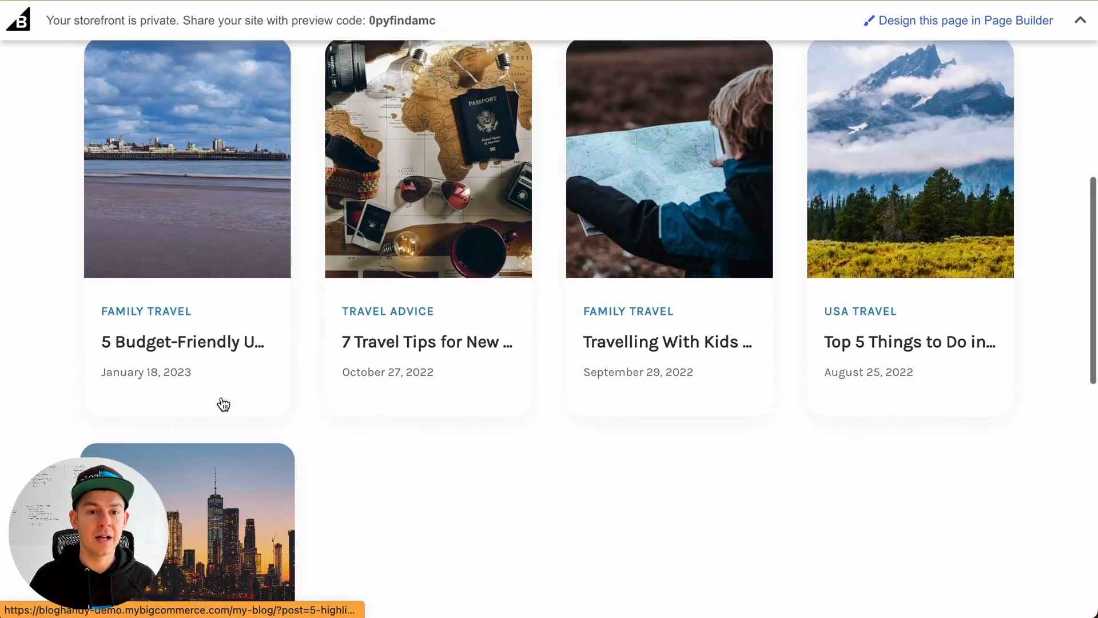
{"action": "left_click", "coordinate": [413, 249]}
{"action": "scroll", "coordinate": [413, 249], "scroll_direction": "down", "scroll_amount": 10}
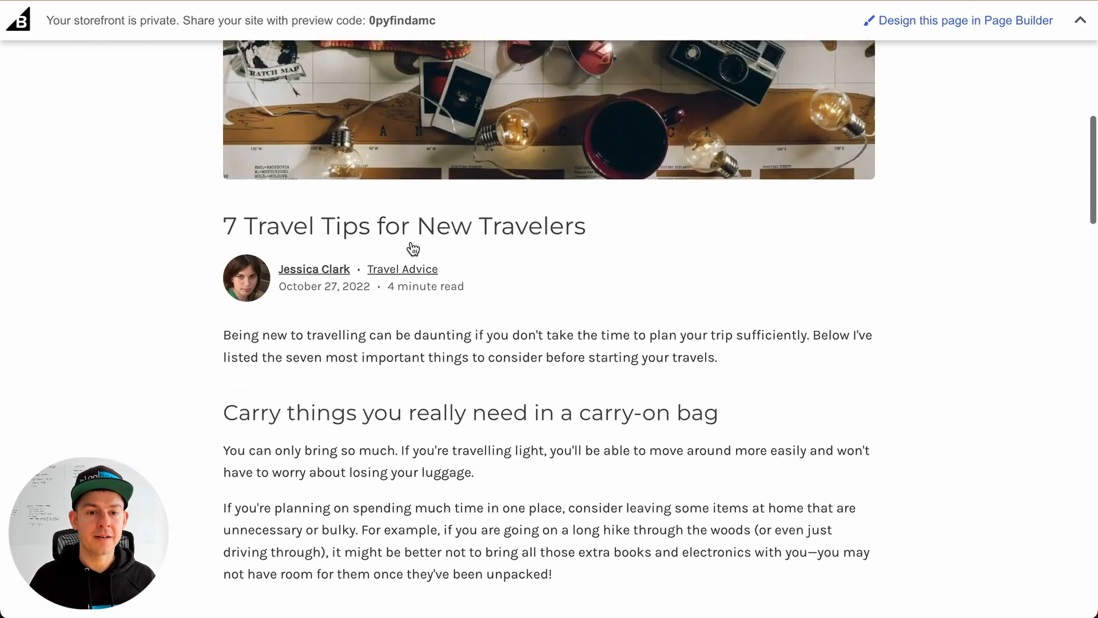
{"action": "scroll", "coordinate": [413, 249], "scroll_direction": "up", "scroll_amount": 10}
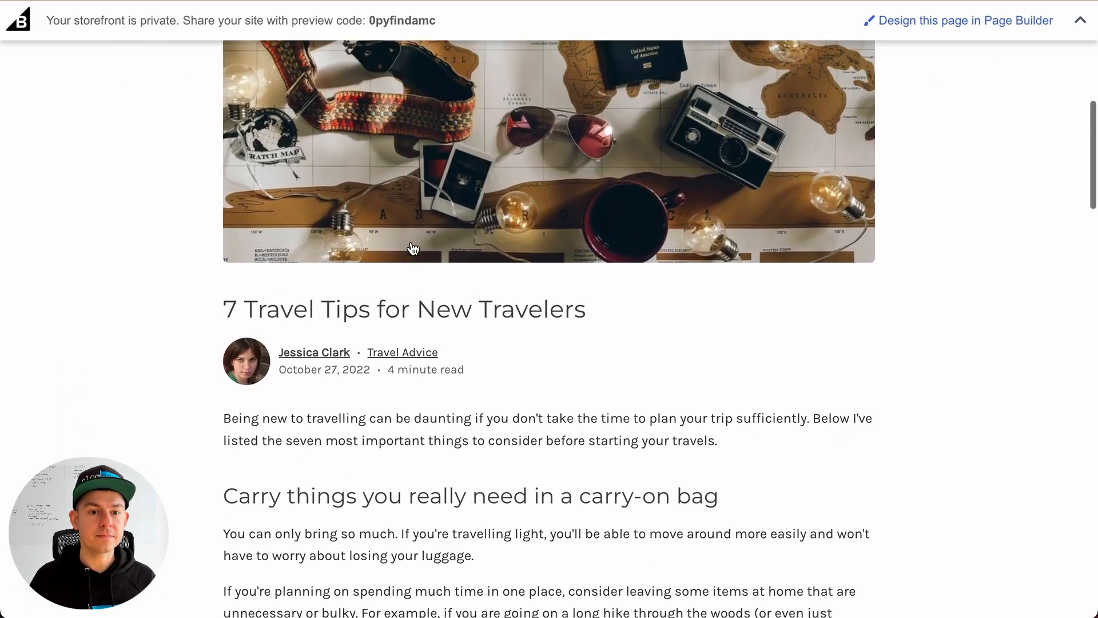
Read through the "7 Travel Tips for New Travelers" post down to its Back to Blog link and social sharing buttons.
{"action": "scroll", "coordinate": [366, 232], "scroll_direction": "down", "scroll_amount": 15}
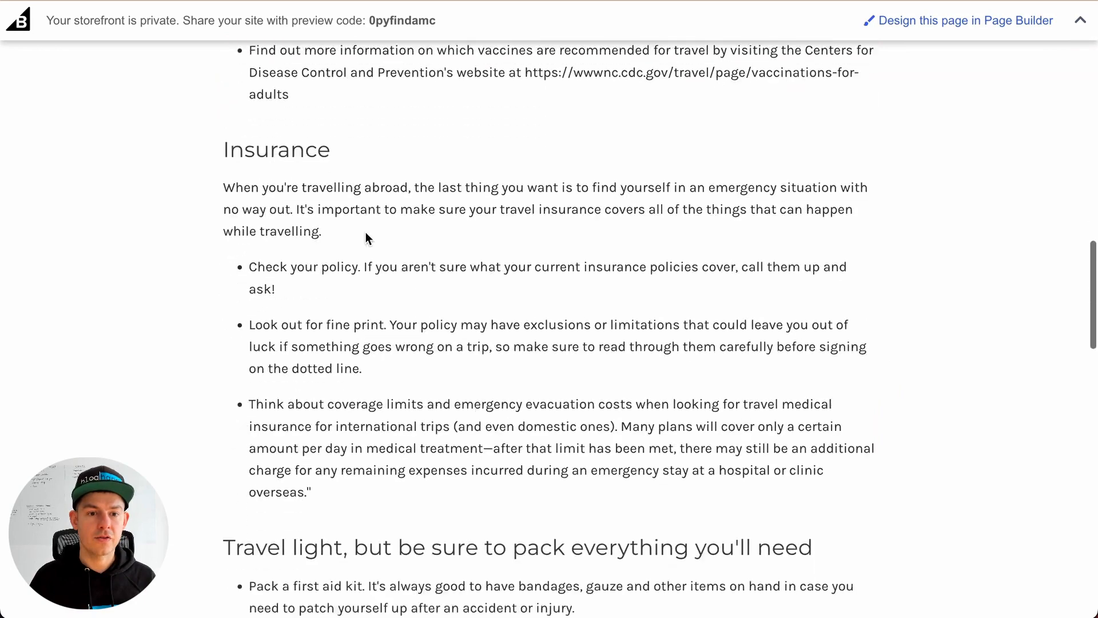
{"action": "scroll", "coordinate": [365, 232], "scroll_direction": "down", "scroll_amount": 3}
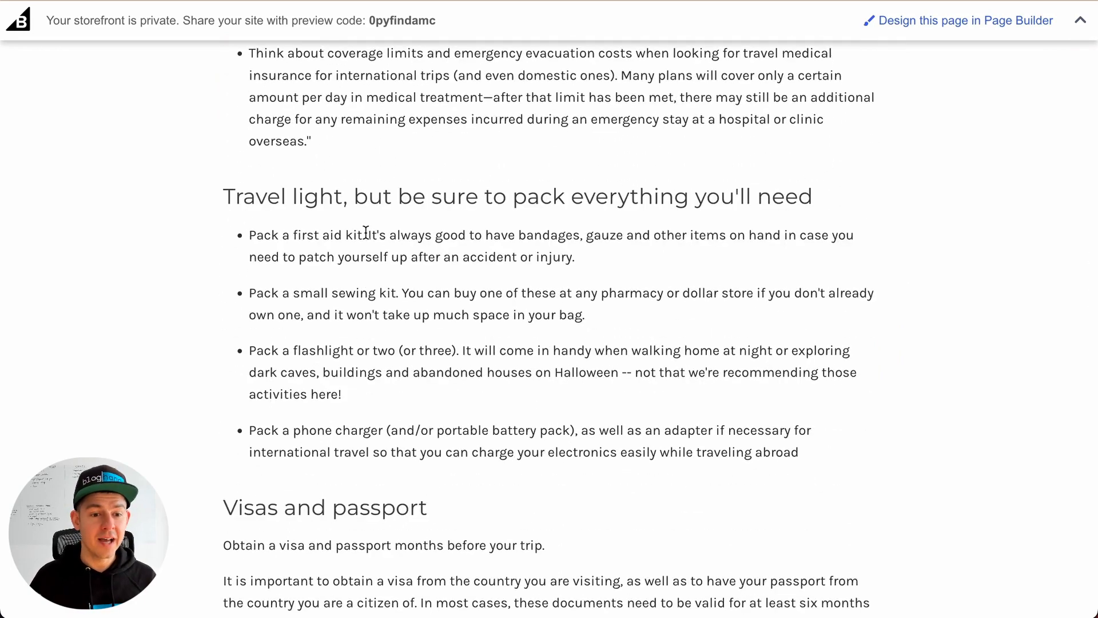
{"action": "scroll", "coordinate": [366, 232], "scroll_direction": "down", "scroll_amount": 8}
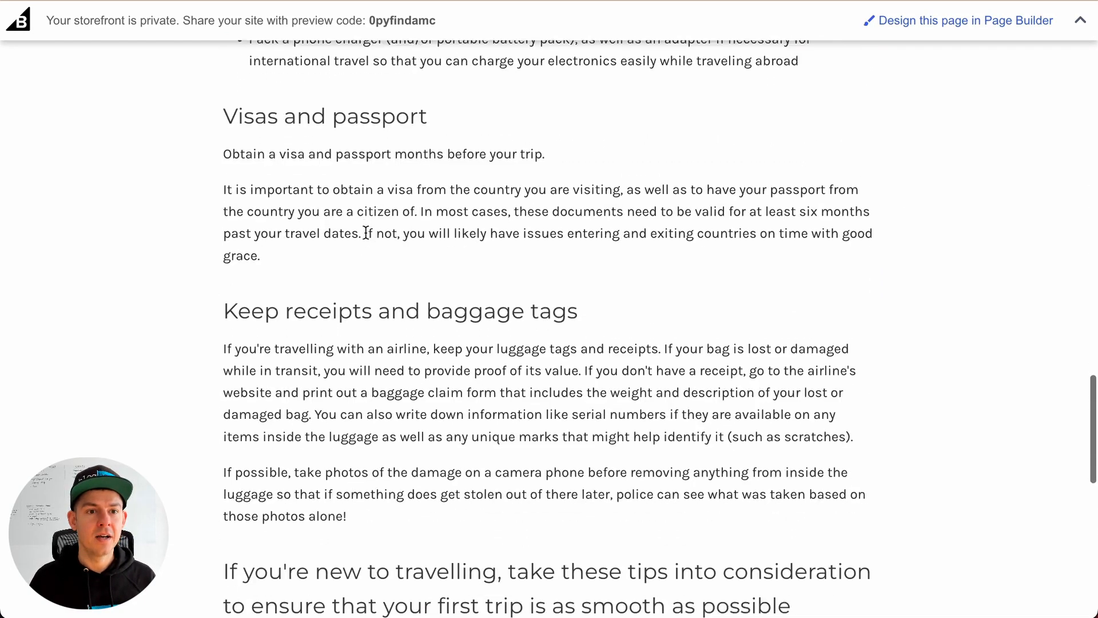
{"action": "scroll", "coordinate": [366, 232], "scroll_direction": "down", "scroll_amount": 7}
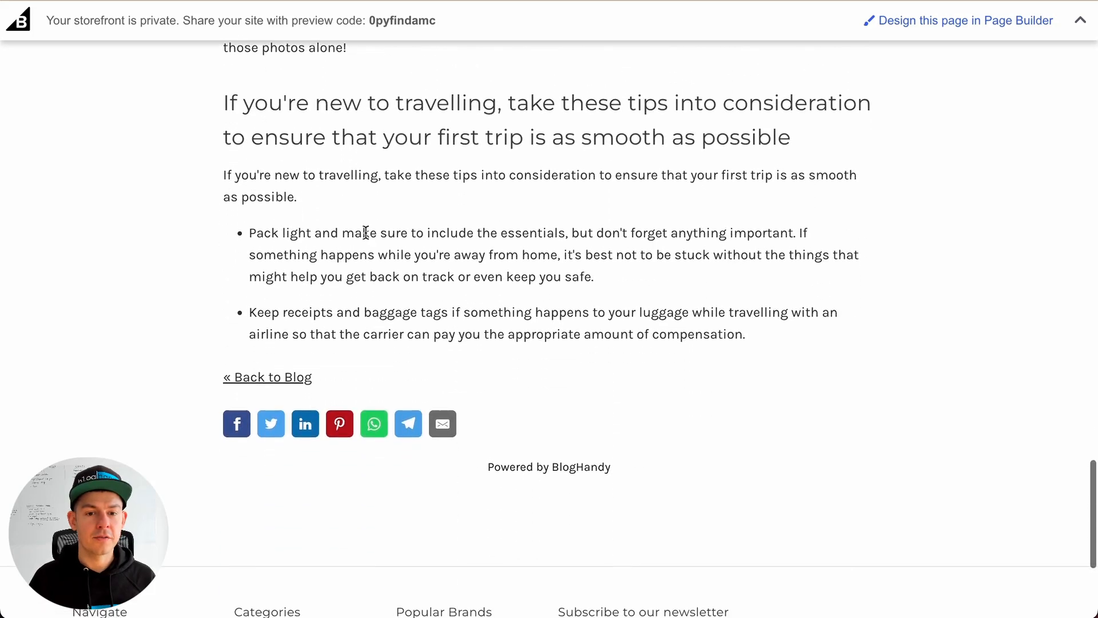
{"action": "scroll", "coordinate": [366, 232], "scroll_direction": "up", "scroll_amount": 14}
{"action": "scroll", "coordinate": [365, 231], "scroll_direction": "down", "scroll_amount": 14}
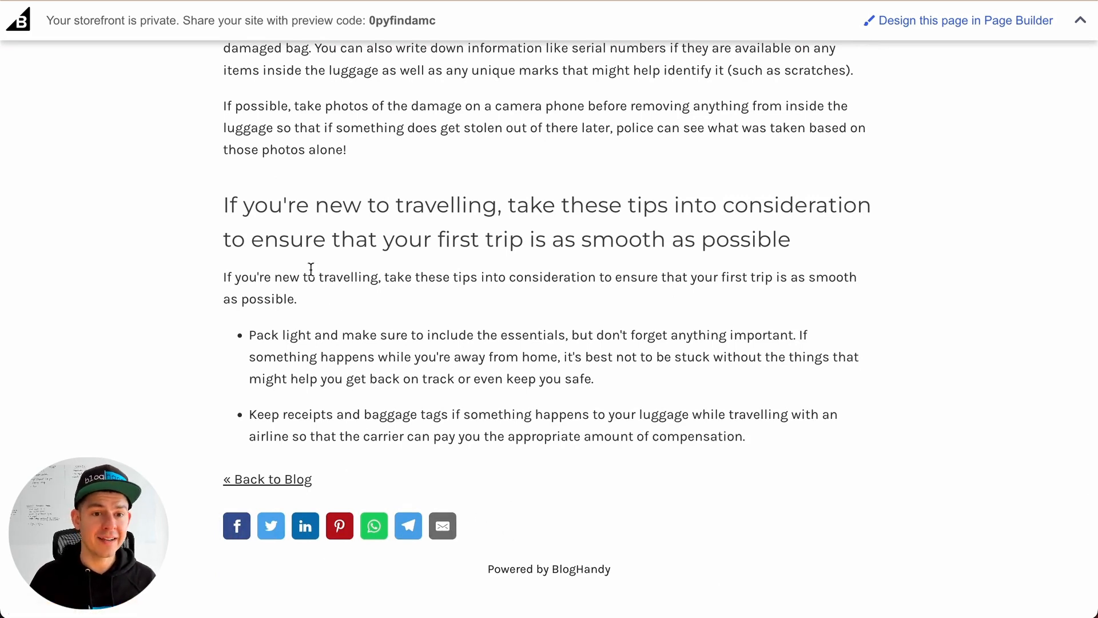
Select the post's closing section to bring up the text sharing options, clear the selection and return to the blog's post list.
{"action": "left_click", "coordinate": [303, 218]}
{"action": "left_click_drag", "start_coordinate": [303, 218], "coordinate": [432, 381]}
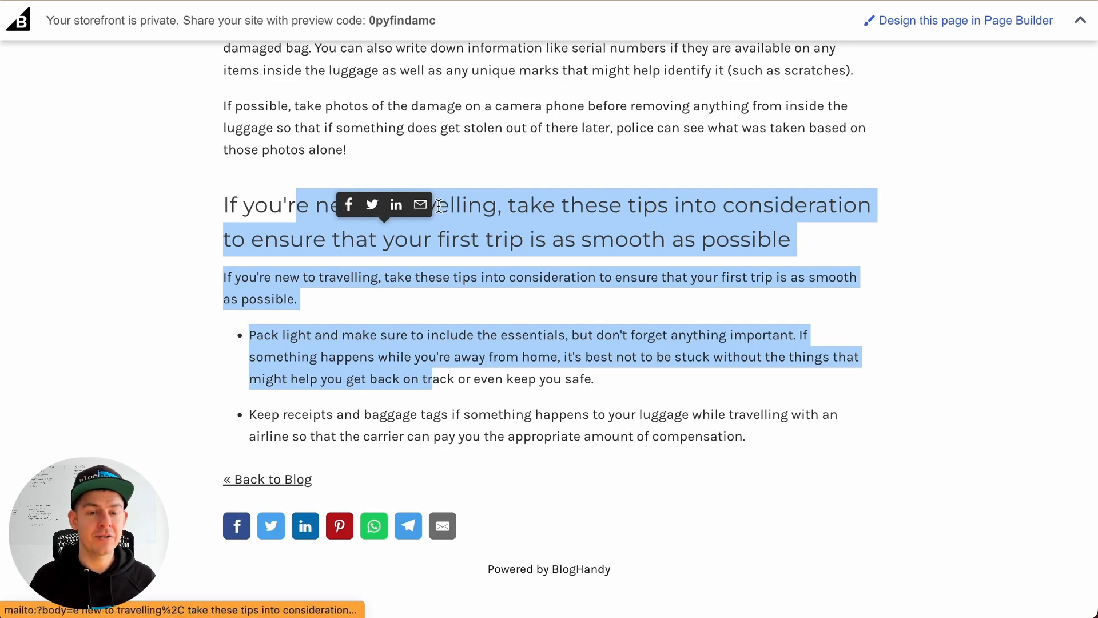
{"action": "left_click", "coordinate": [472, 331]}
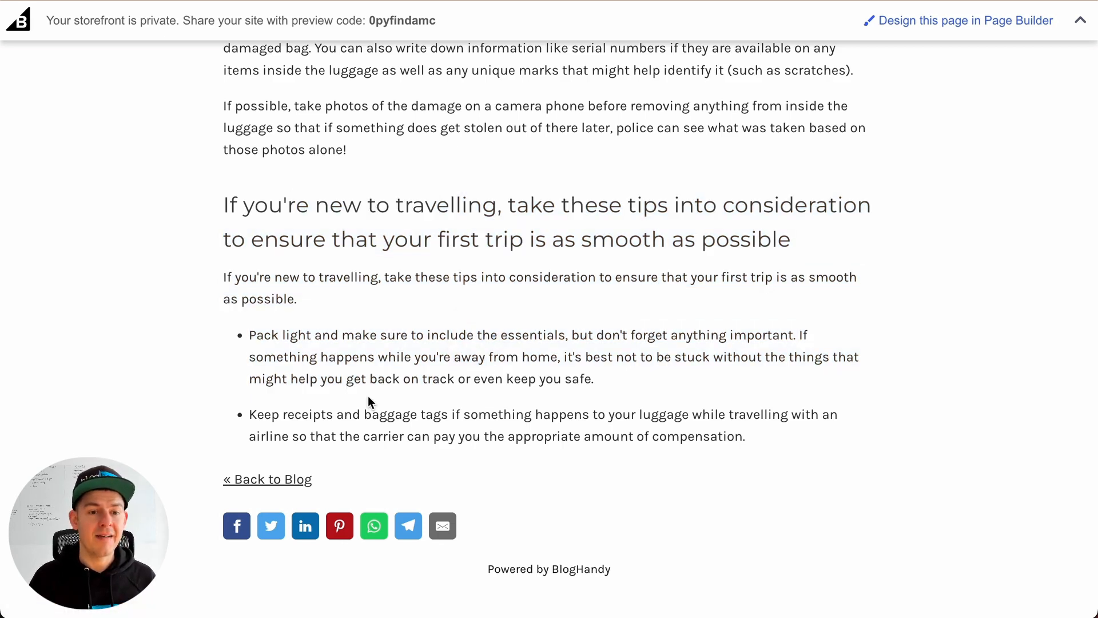
{"action": "scroll", "coordinate": [529, 350], "scroll_direction": "up", "scroll_amount": 15}
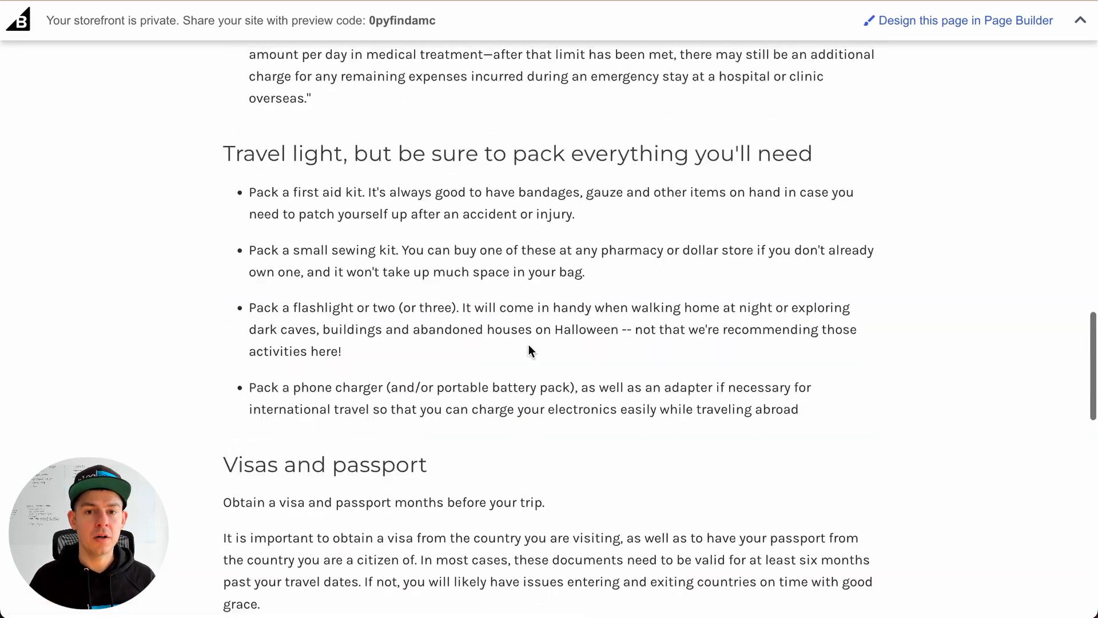
{"action": "scroll", "coordinate": [529, 350], "scroll_direction": "up", "scroll_amount": 10}
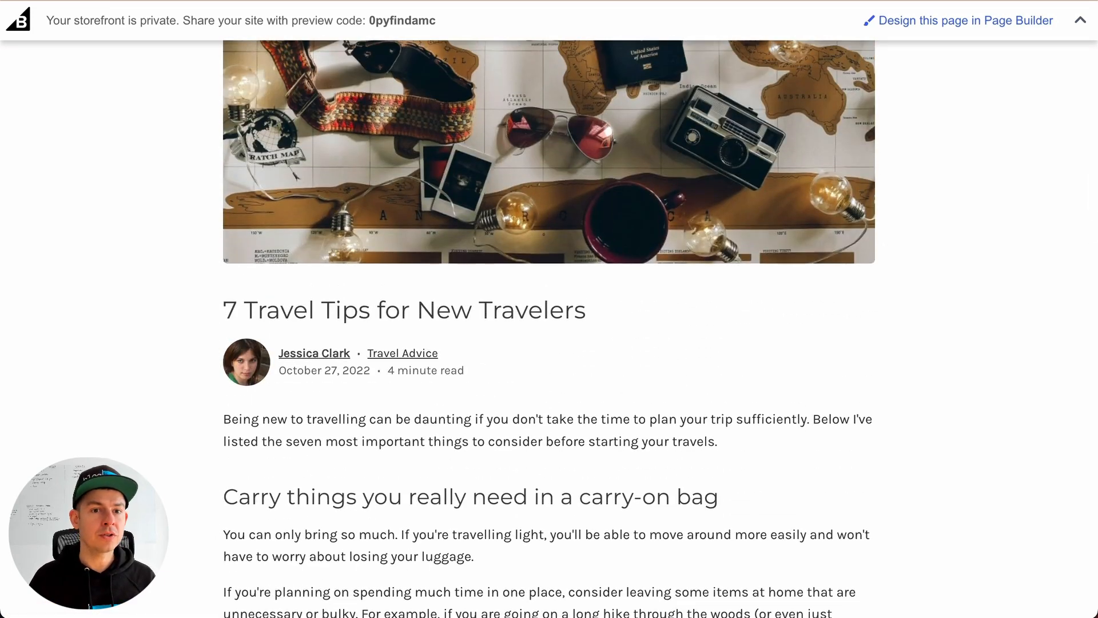
{"action": "key", "text": "alt+Left"}
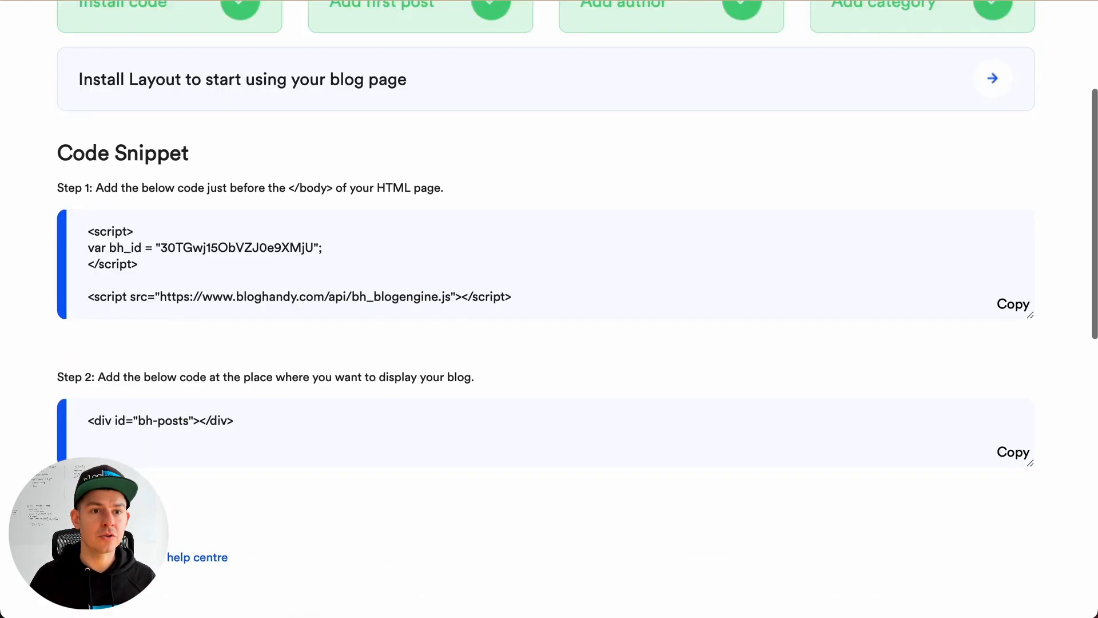
{"action": "scroll", "coordinate": [823, 146], "scroll_direction": "up", "scroll_amount": 5}
{"action": "left_click", "coordinate": [971, 32]}
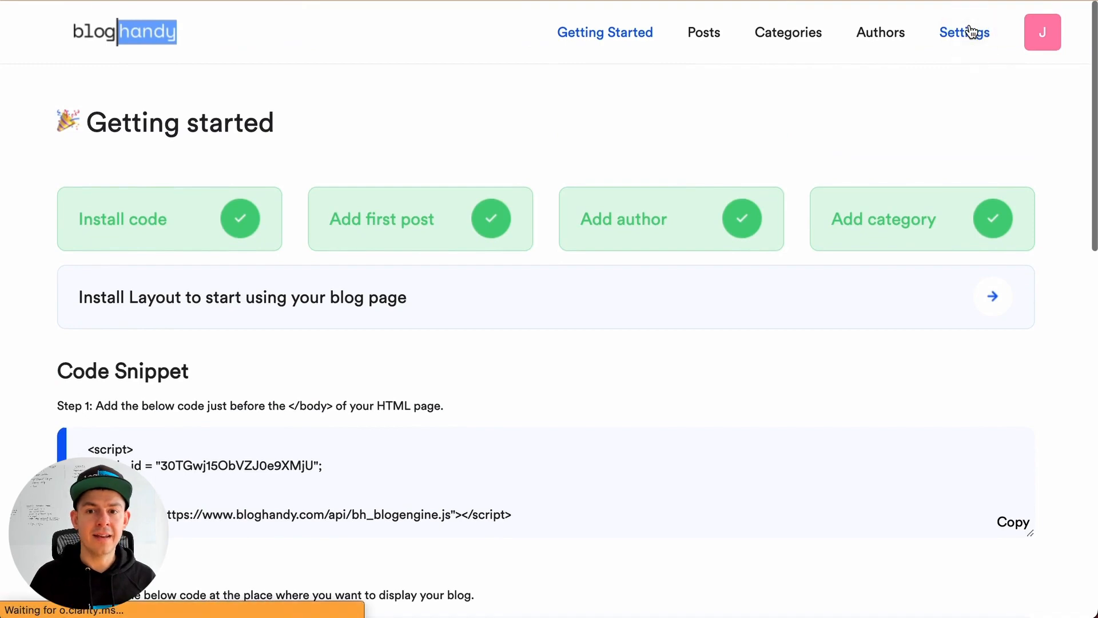
{"action": "left_click", "coordinate": [464, 256]}
{"action": "type", "text": "https://bloghandy-demo.mybigcommerce.com/my-blog/"}
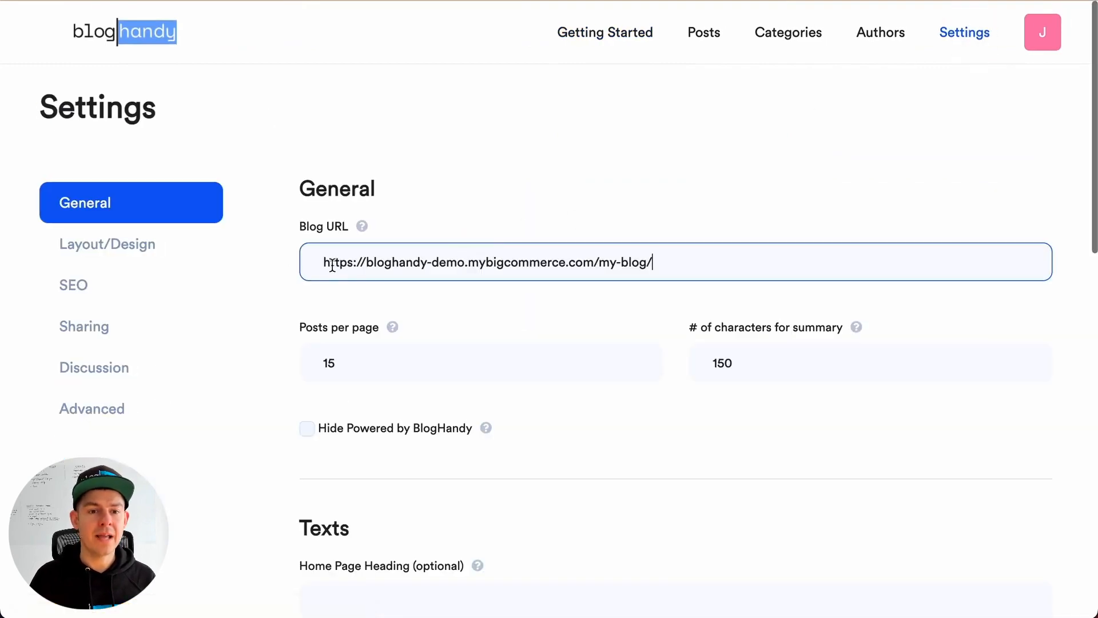
{"action": "scroll", "coordinate": [389, 289], "scroll_direction": "down", "scroll_amount": 15}
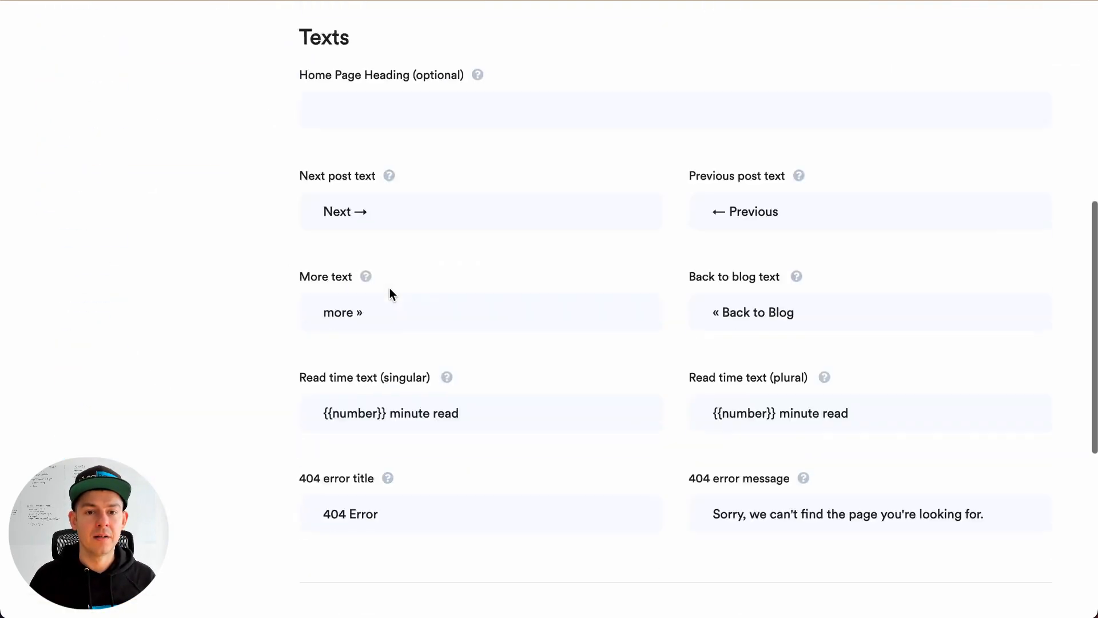
{"action": "left_click", "coordinate": [375, 517]}
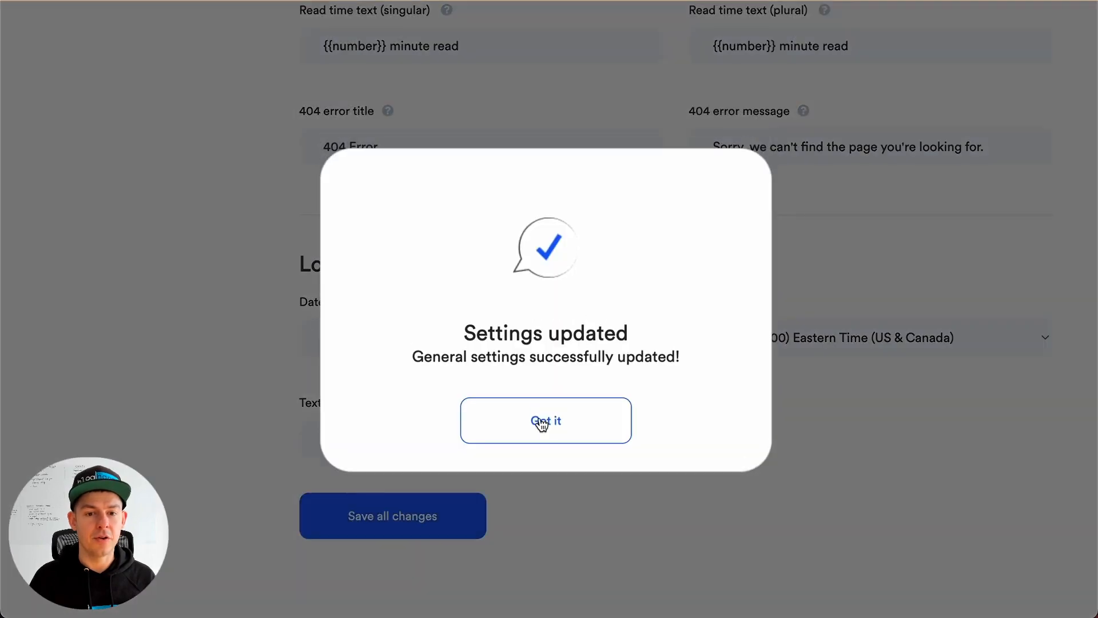
{"action": "left_click", "coordinate": [579, 413]}
Switch BlogHandy's main page layout to Modern Grid and reload the storefront's My Blog page to examine the new look.
{"action": "scroll", "coordinate": [630, 267], "scroll_direction": "up", "scroll_amount": 15}
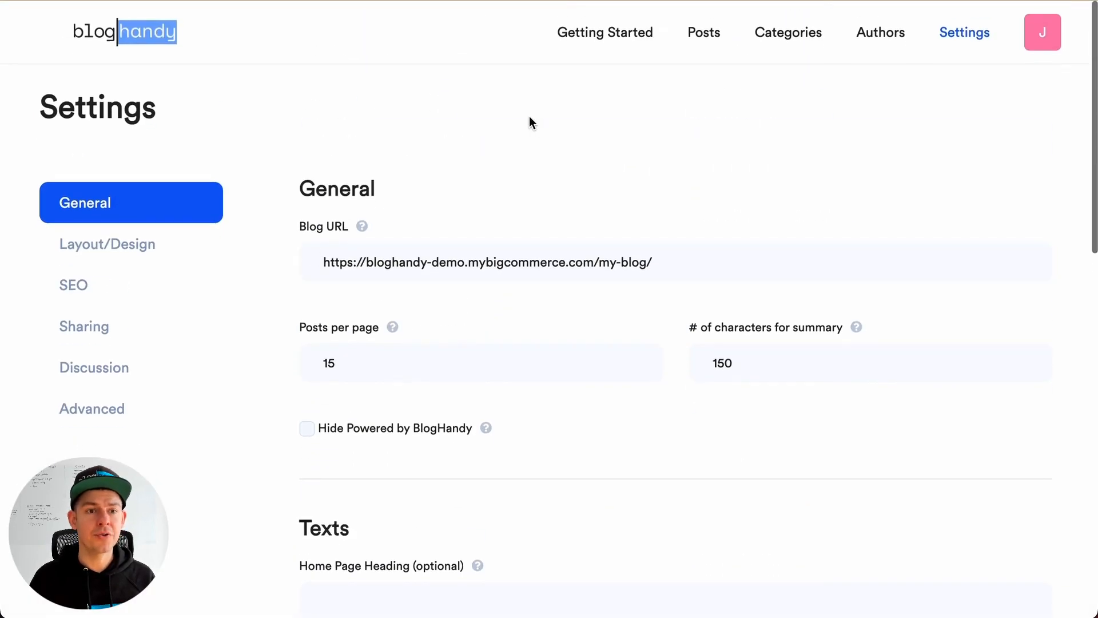
{"action": "left_click", "coordinate": [106, 244]}
{"action": "scroll", "coordinate": [359, 201], "scroll_direction": "down", "scroll_amount": 2}
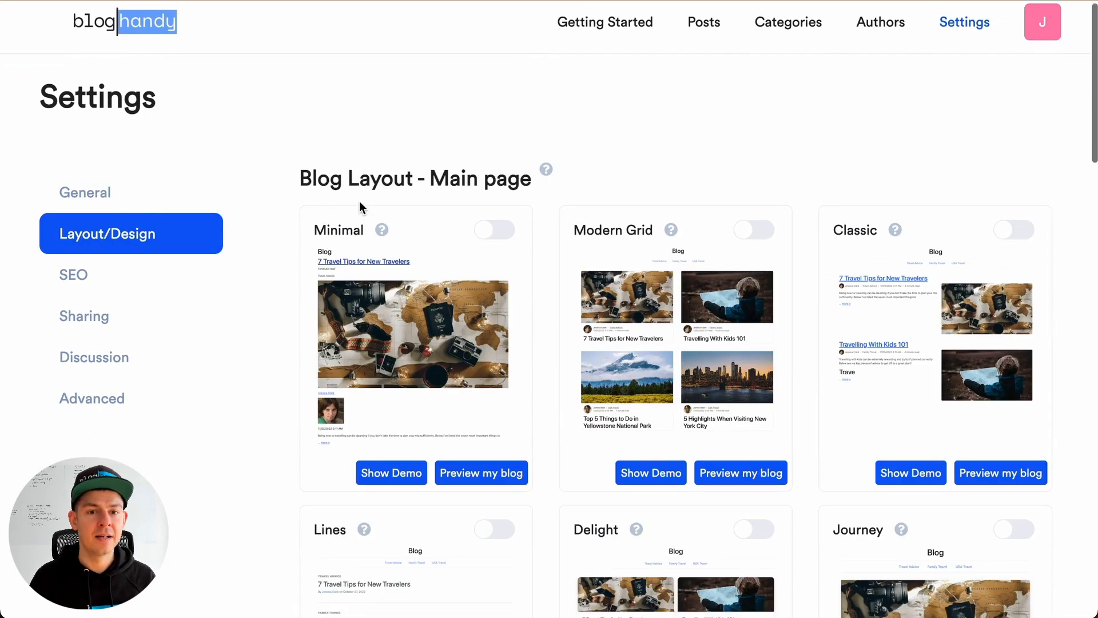
{"action": "scroll", "coordinate": [639, 222], "scroll_direction": "down", "scroll_amount": 2}
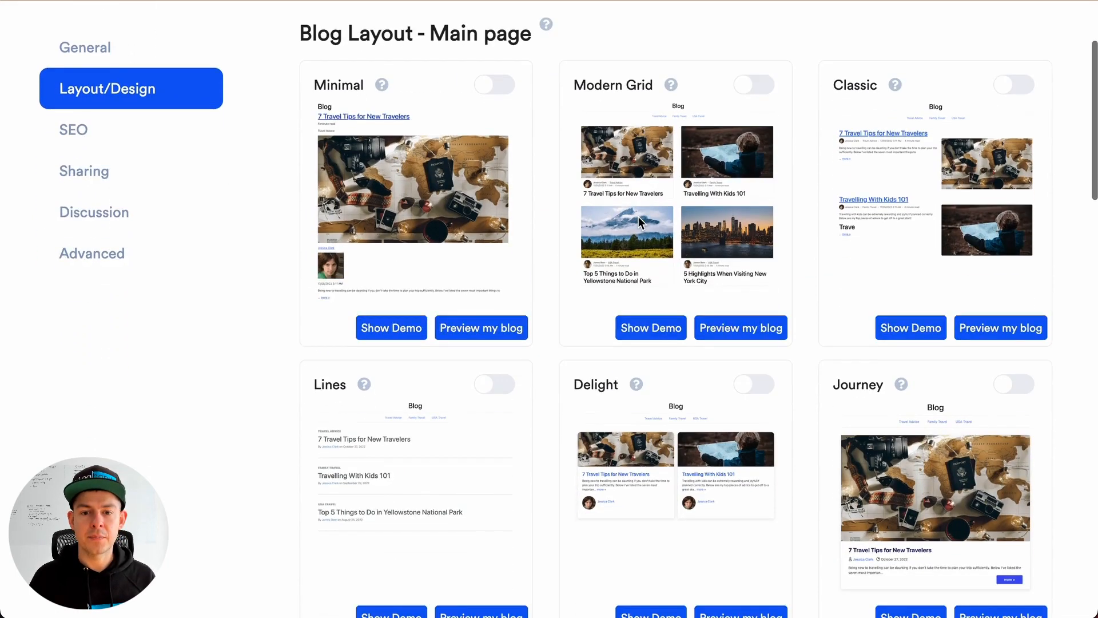
{"action": "left_click", "coordinate": [754, 57]}
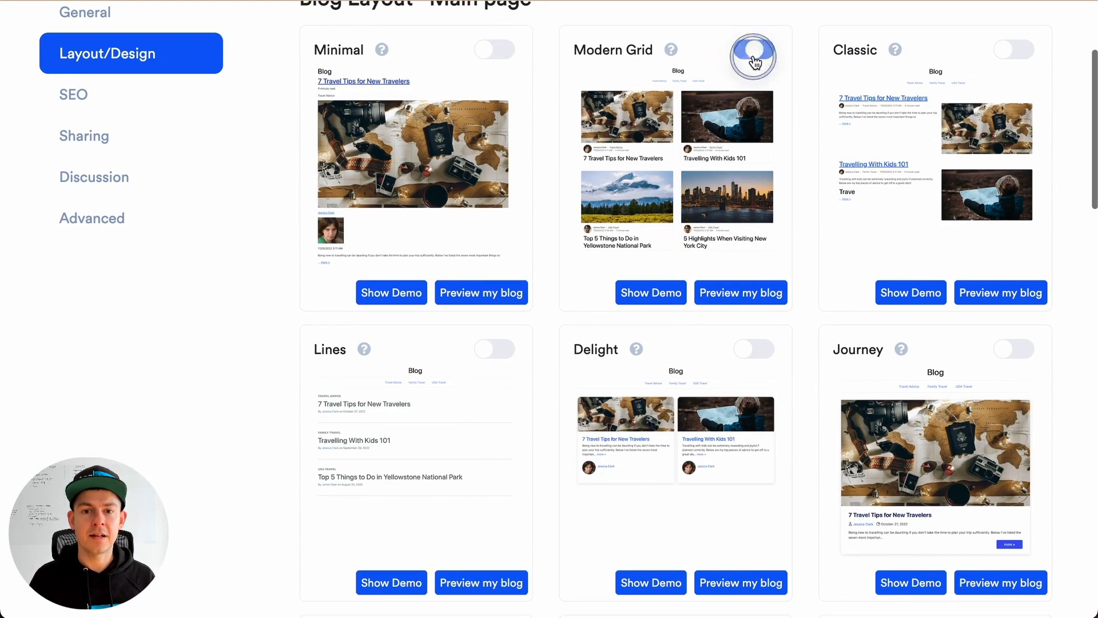
{"action": "left_click", "coordinate": [564, 414]}
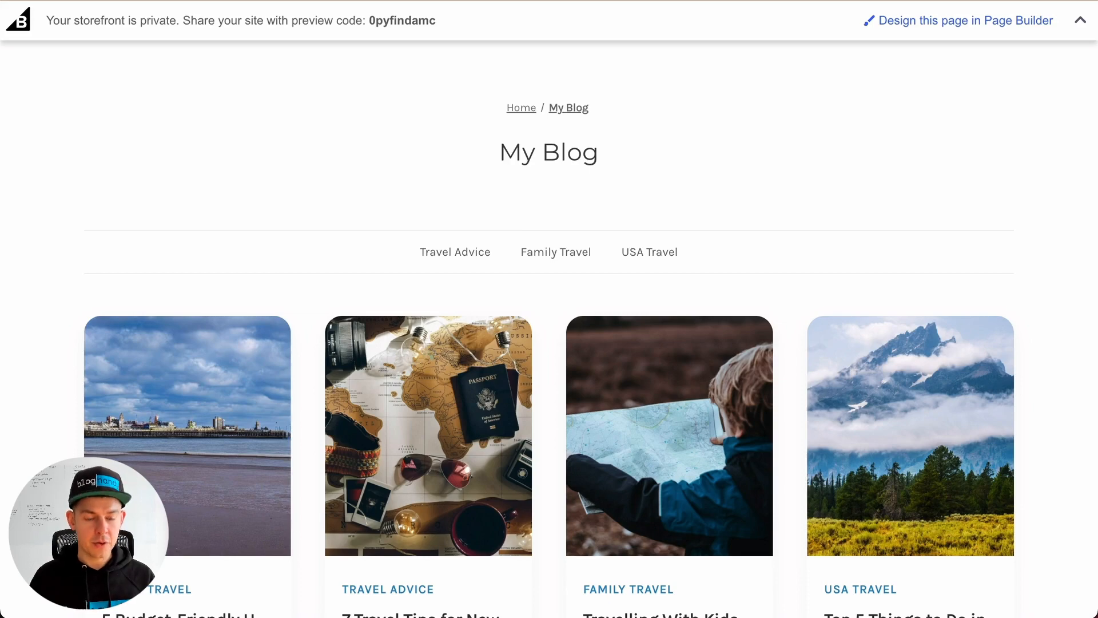
{"action": "key", "text": "super+r"}
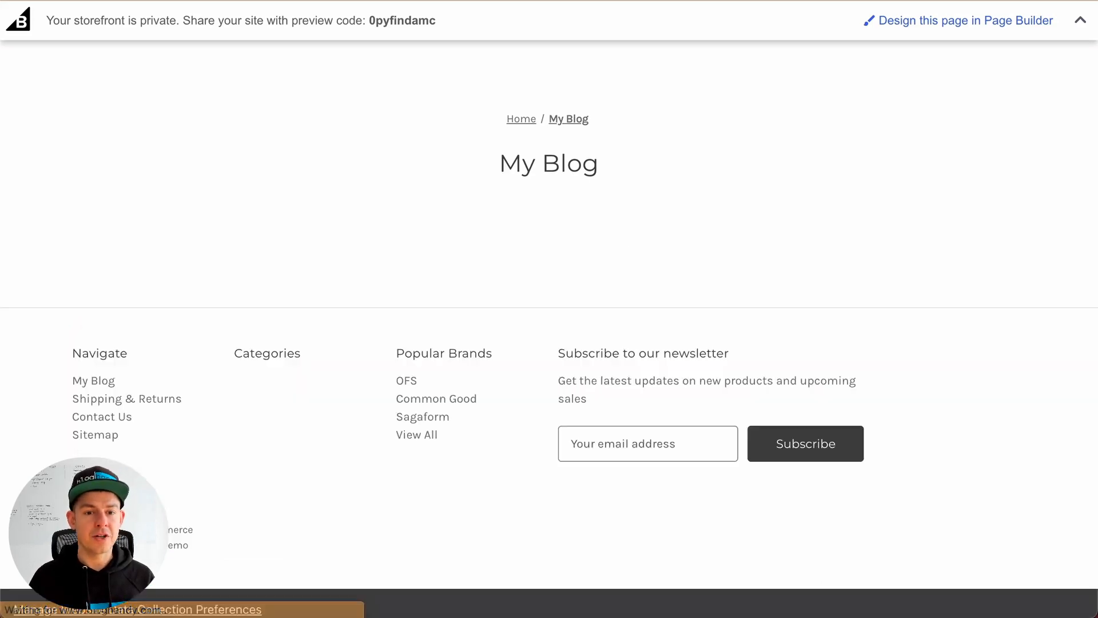
{"action": "scroll", "coordinate": [670, 62], "scroll_direction": "down", "scroll_amount": 9}
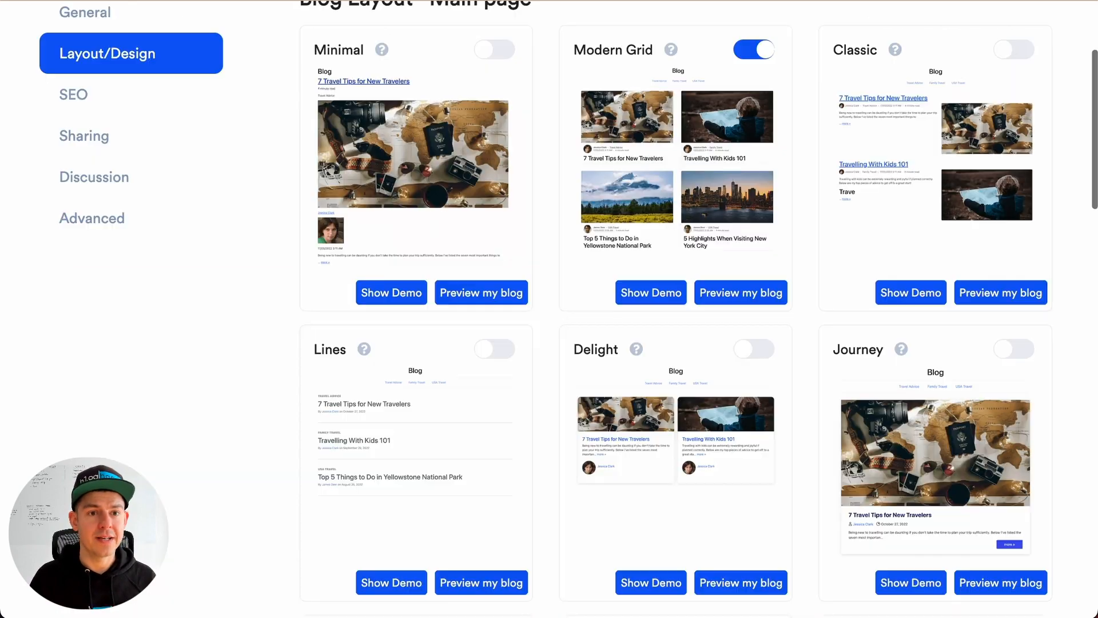
Set BlogHandy's main page layout to Pop Grid and reload the storefront's My Blog page to check it.
{"action": "scroll", "coordinate": [672, 294], "scroll_direction": "down", "scroll_amount": 3}
{"action": "scroll", "coordinate": [601, 352], "scroll_direction": "down", "scroll_amount": 5}
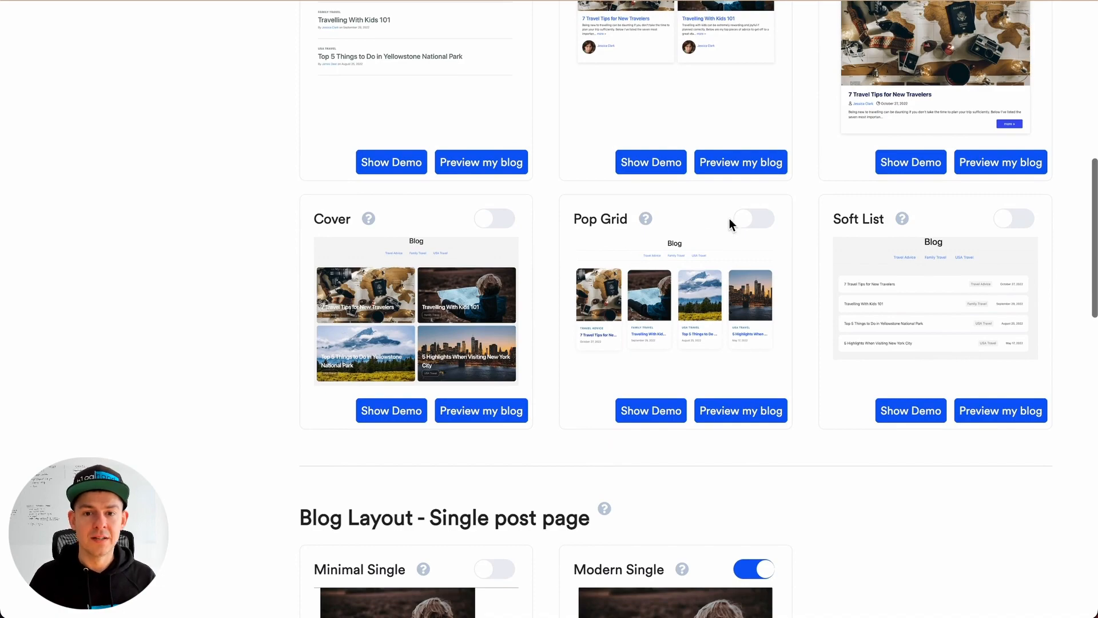
{"action": "left_click", "coordinate": [743, 219]}
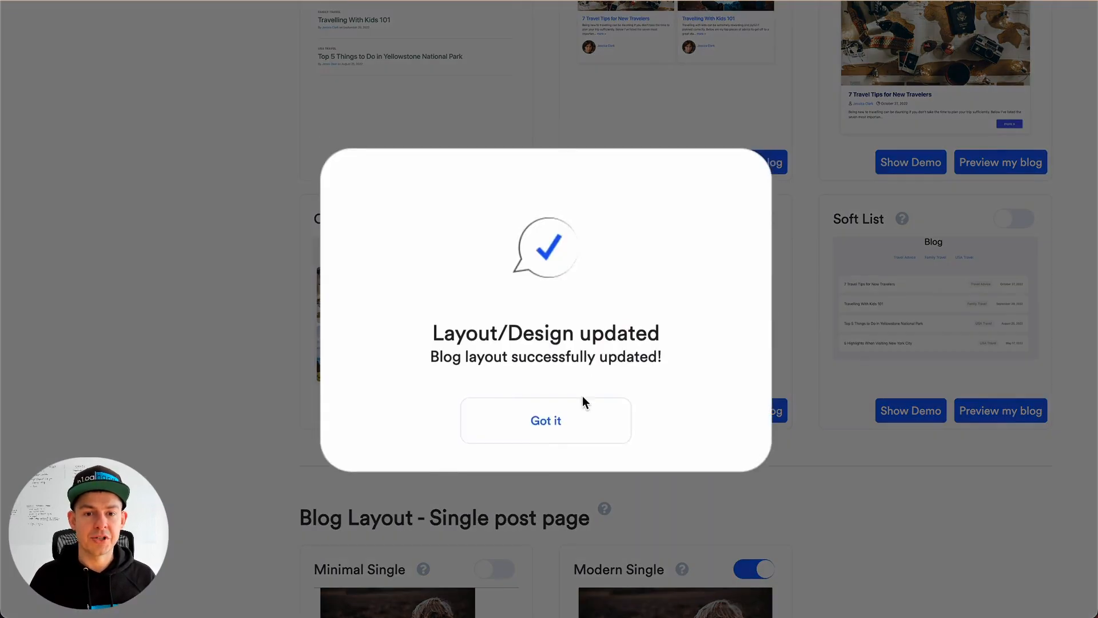
{"action": "left_click", "coordinate": [548, 422]}
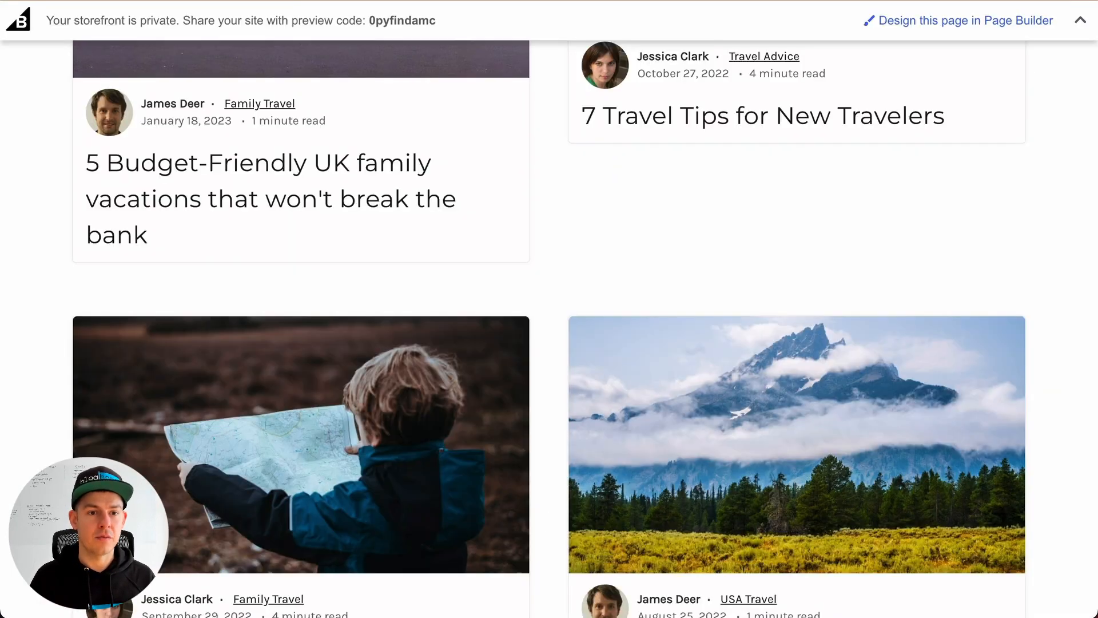
{"action": "key", "text": "super+r"}
{"action": "scroll", "coordinate": [441, 308], "scroll_direction": "down", "scroll_amount": 2}
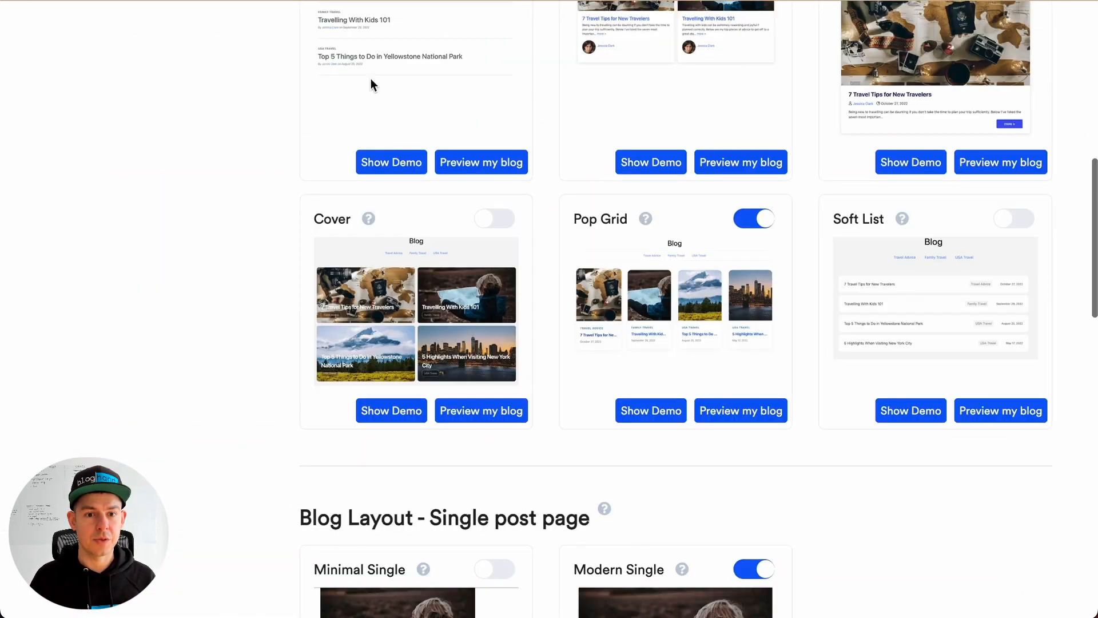
Examine BlogHandy's single post layouts, Fields, Miscellaneous and Custom CSS design settings, and view the storefront's My Blog page again.
{"action": "scroll", "coordinate": [551, 236], "scroll_direction": "down", "scroll_amount": 1}
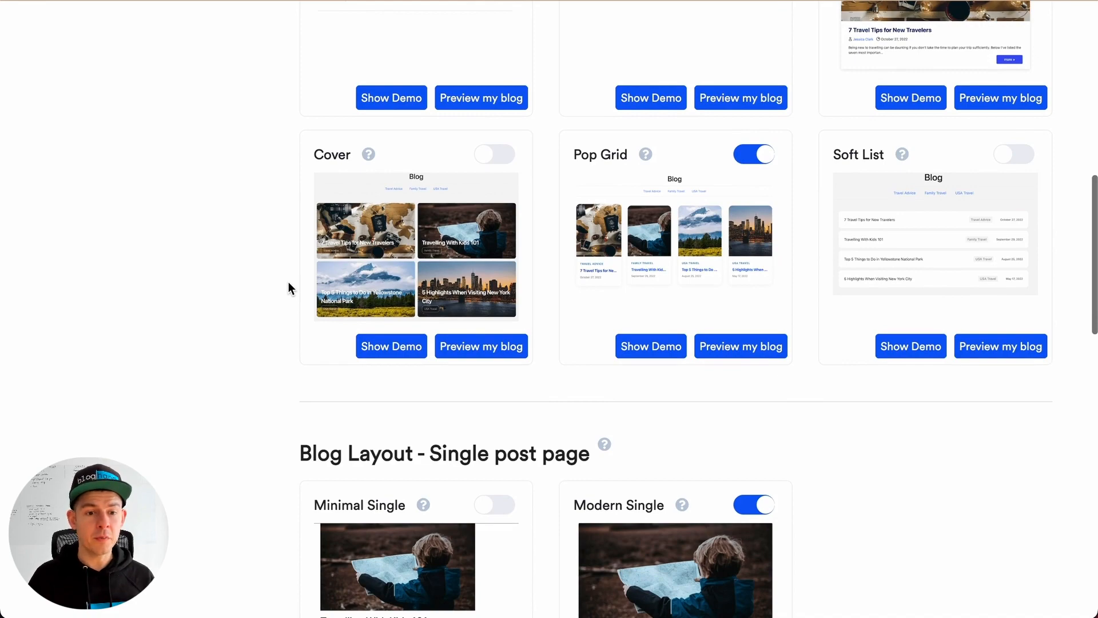
{"action": "scroll", "coordinate": [288, 281], "scroll_direction": "down", "scroll_amount": 12}
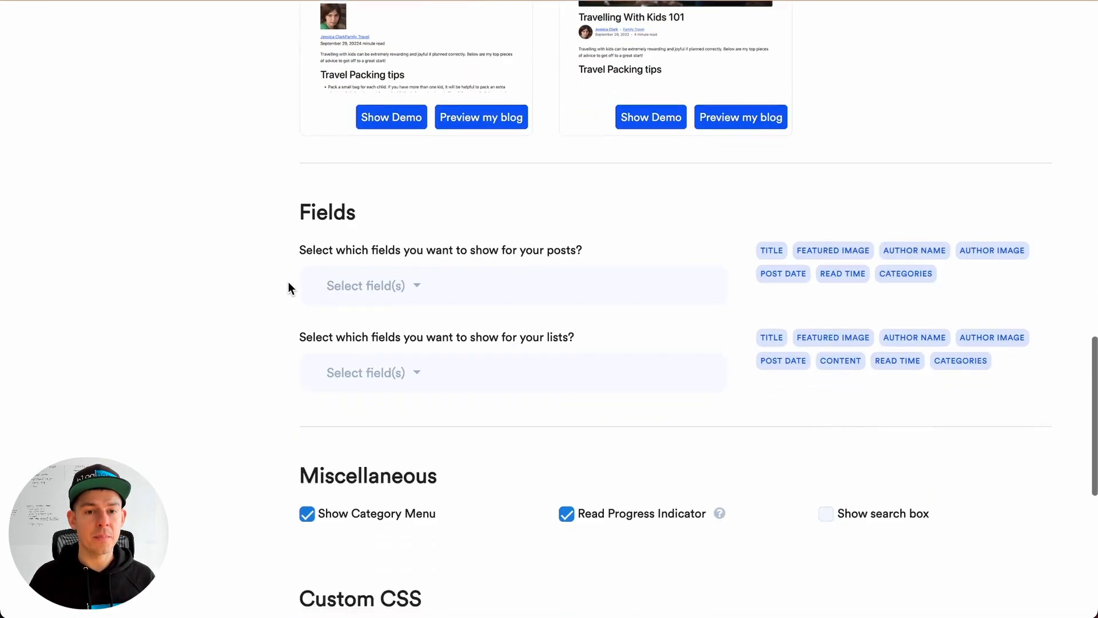
{"action": "scroll", "coordinate": [288, 281], "scroll_direction": "down", "scroll_amount": 3}
{"action": "left_click", "coordinate": [404, 405]}
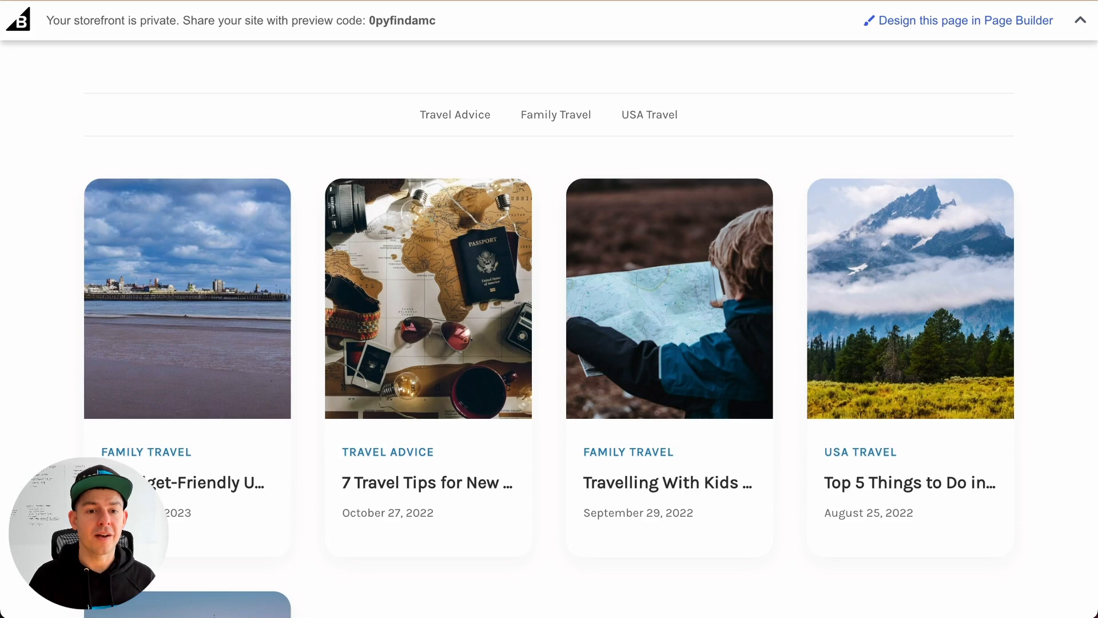
{"action": "scroll", "coordinate": [600, 130], "scroll_direction": "up", "scroll_amount": 3}
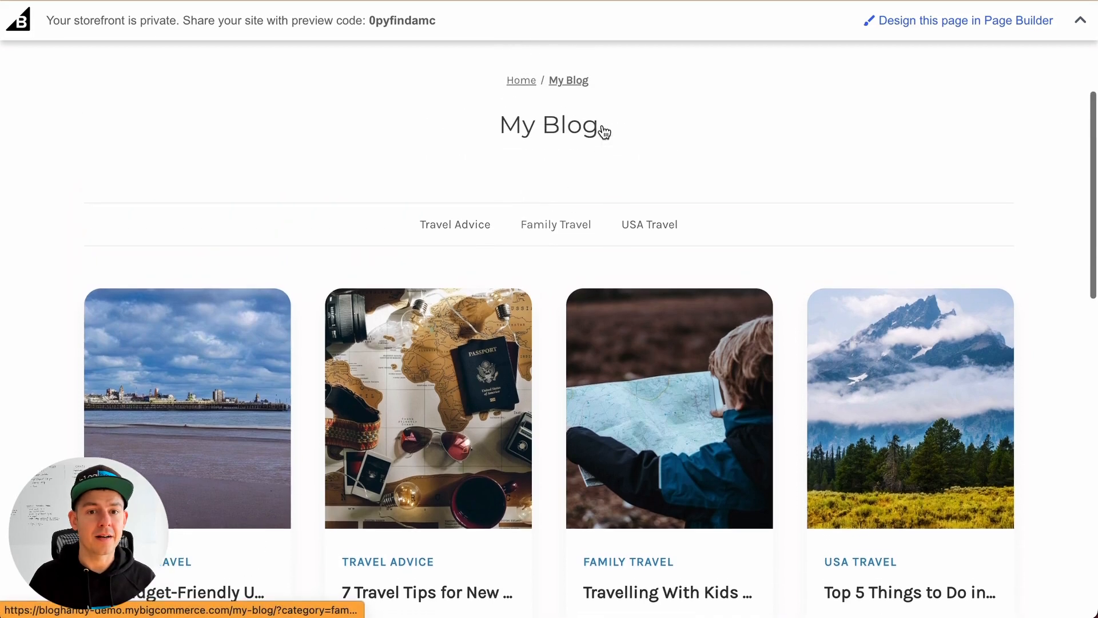